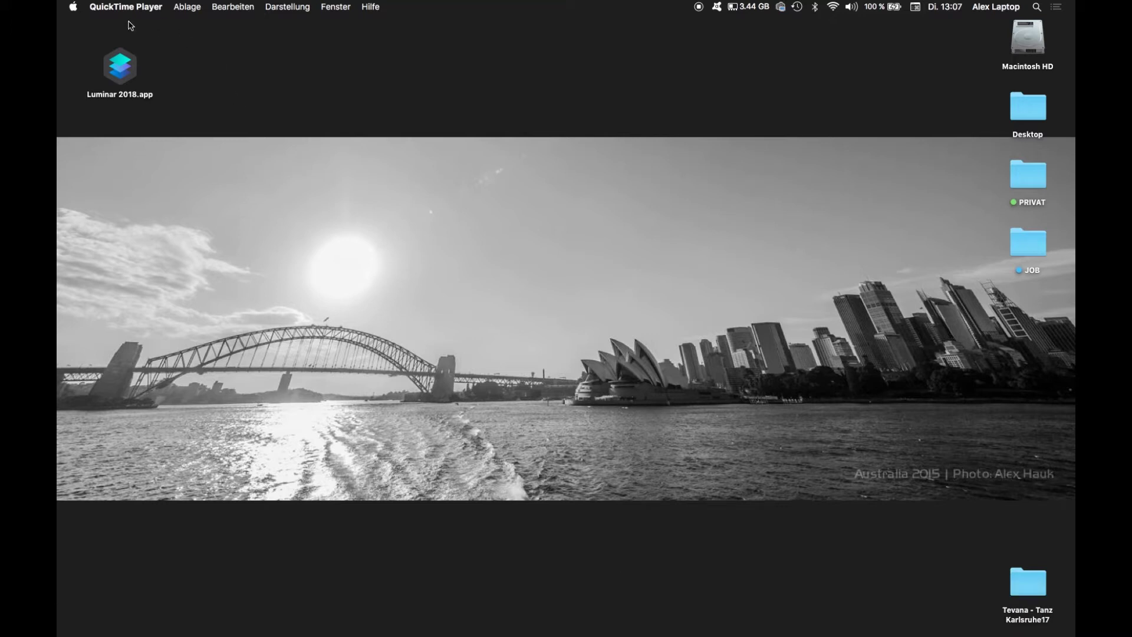
- Launch Luminar 2018 and bring up the open-photo dialog with _D4_9370.JPG selected
{"action": "left_click", "coordinate": [118, 75]}
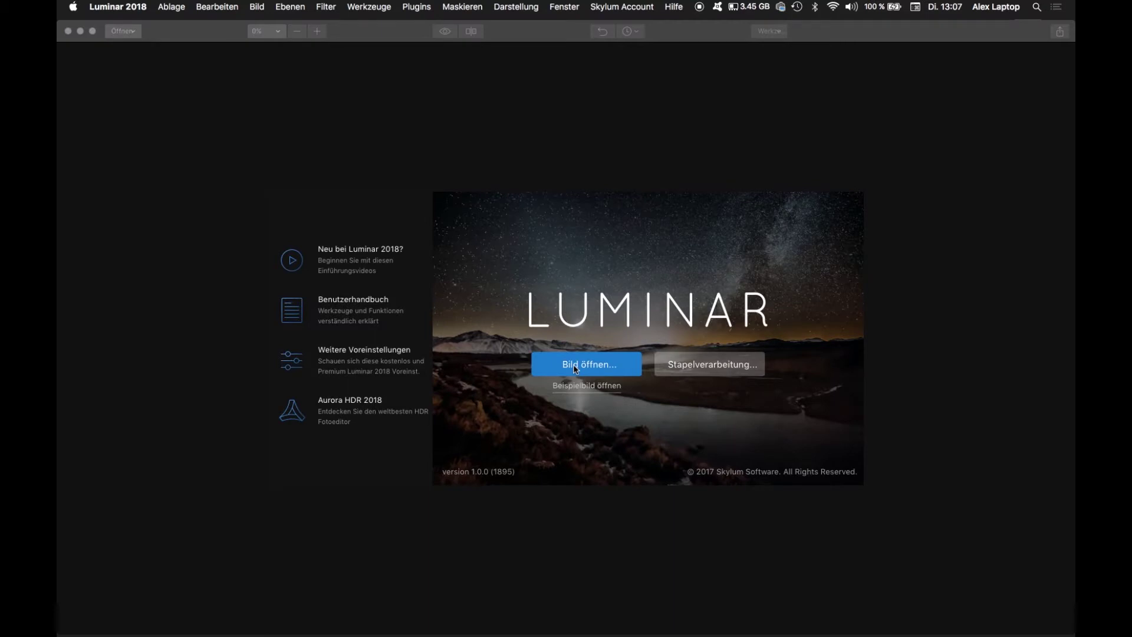
{"action": "left_click", "coordinate": [575, 370]}
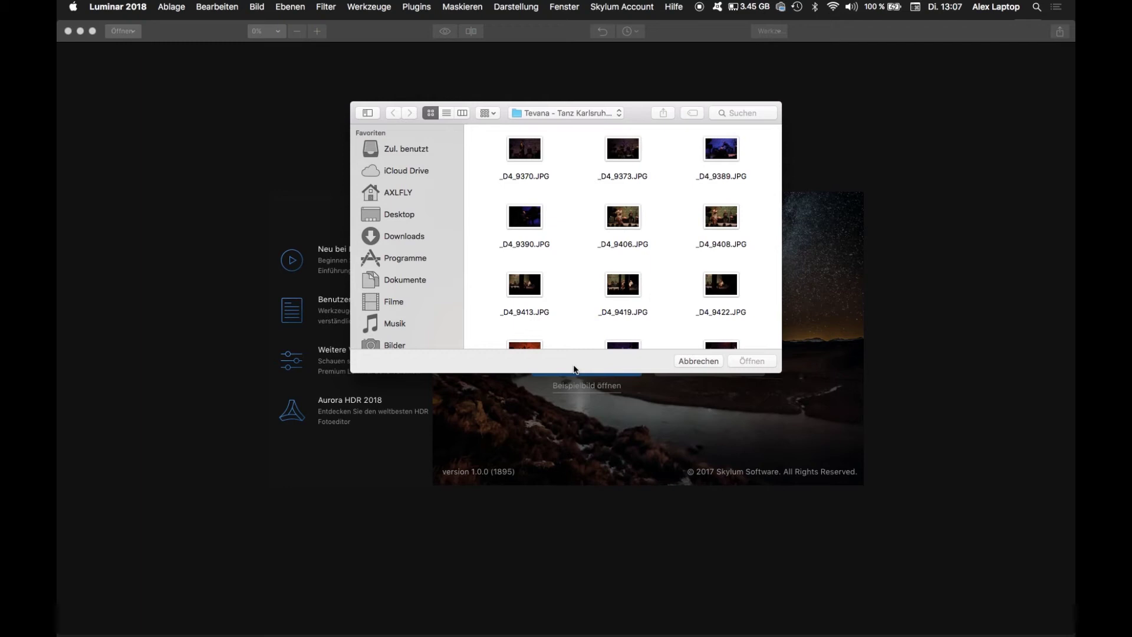
{"action": "left_click", "coordinate": [526, 154]}
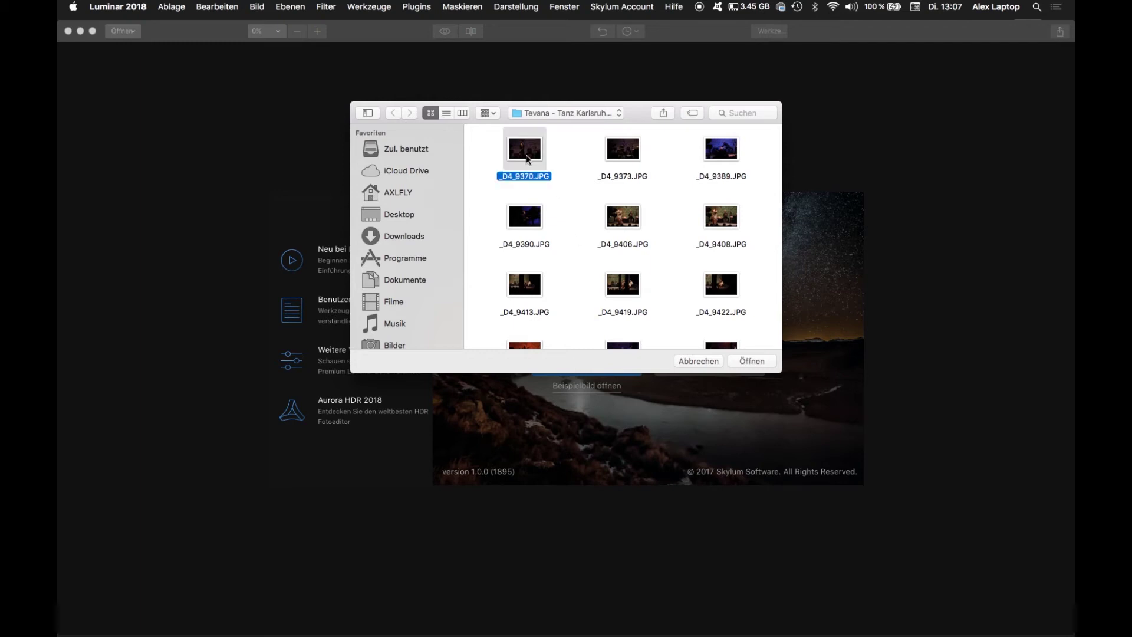
- Quick Look through the concert photos, then open _D4_9408.JPG for editing
{"action": "key", "text": "space"}
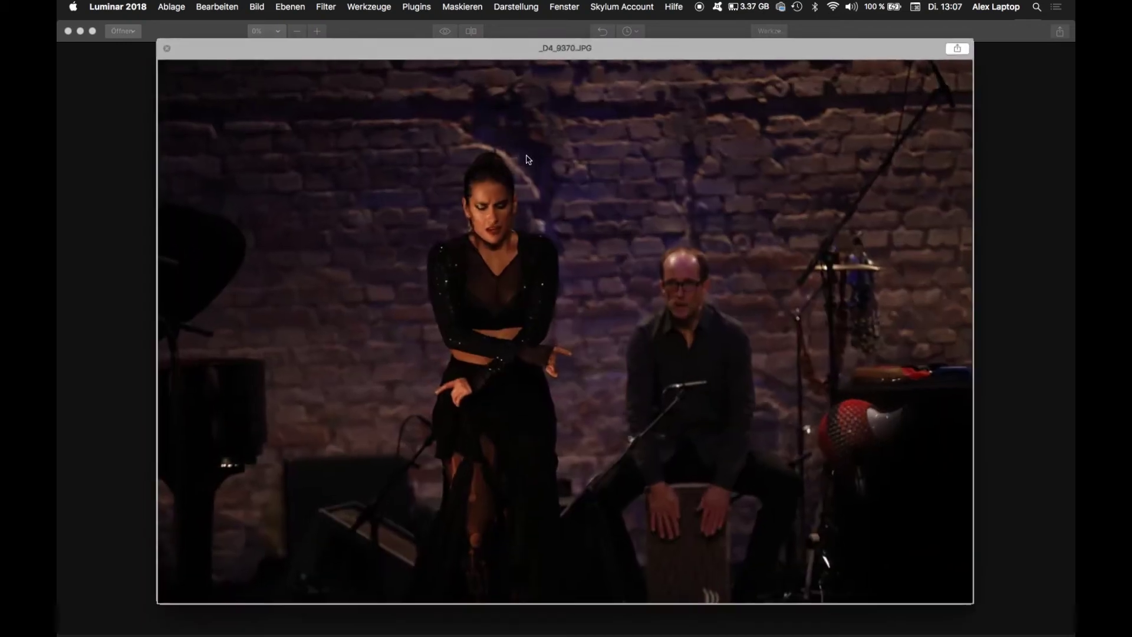
{"action": "key", "text": "Right"}
{"action": "key", "text": "Right"}
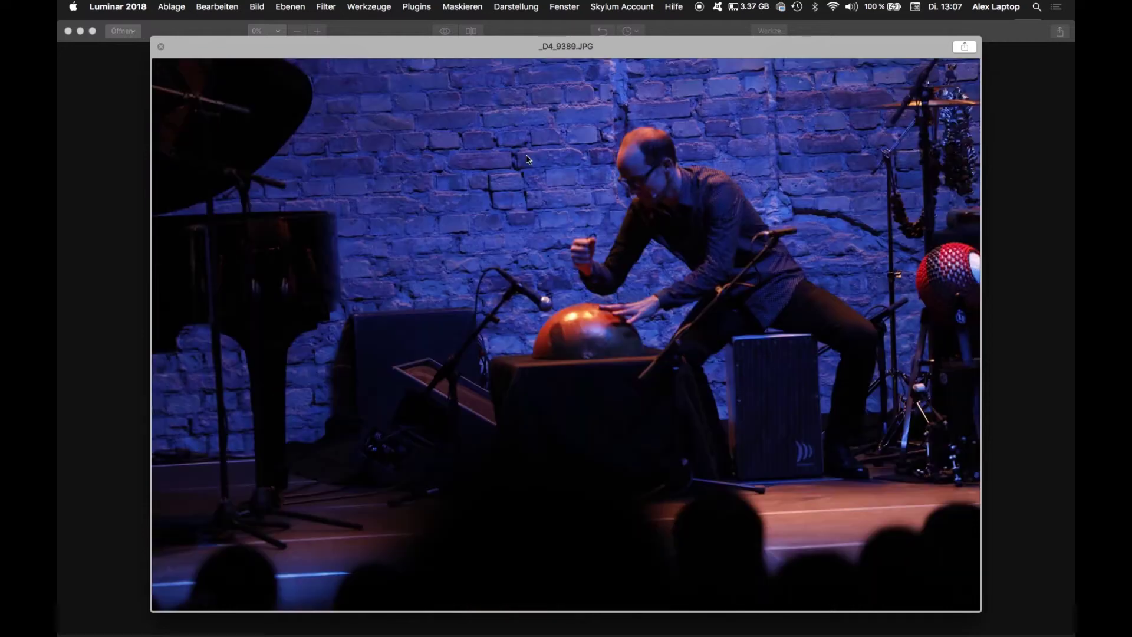
{"action": "key", "text": "Right"}
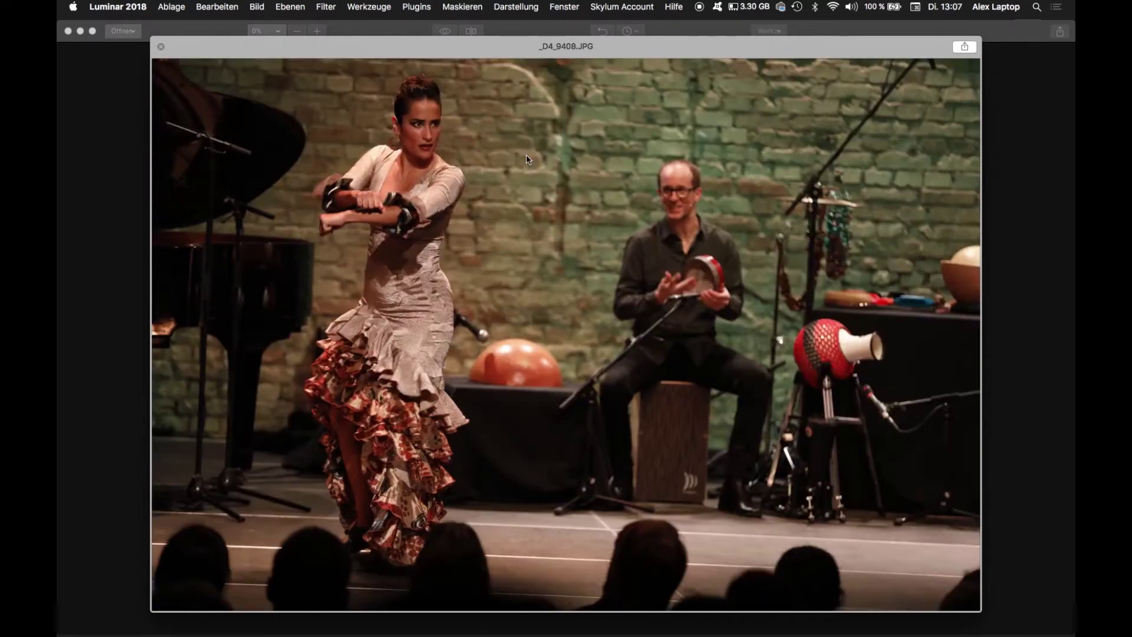
{"action": "key", "text": "Right"}
{"action": "key", "text": "Right"}
{"action": "key", "text": "Right"}
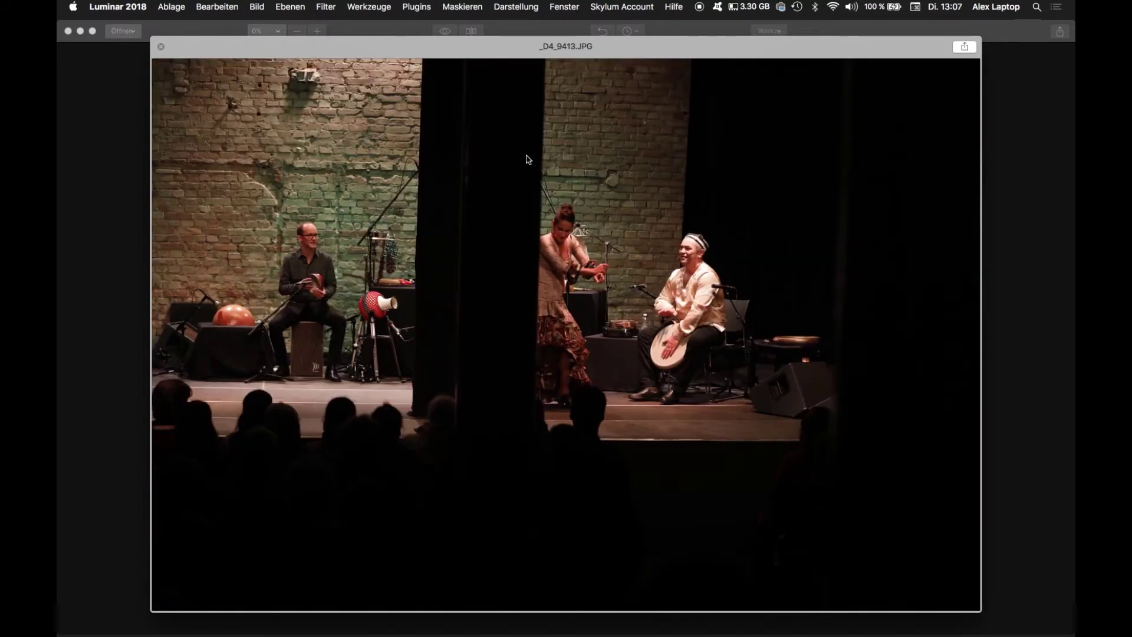
{"action": "key", "text": "Left"}
{"action": "key", "text": "Left"}
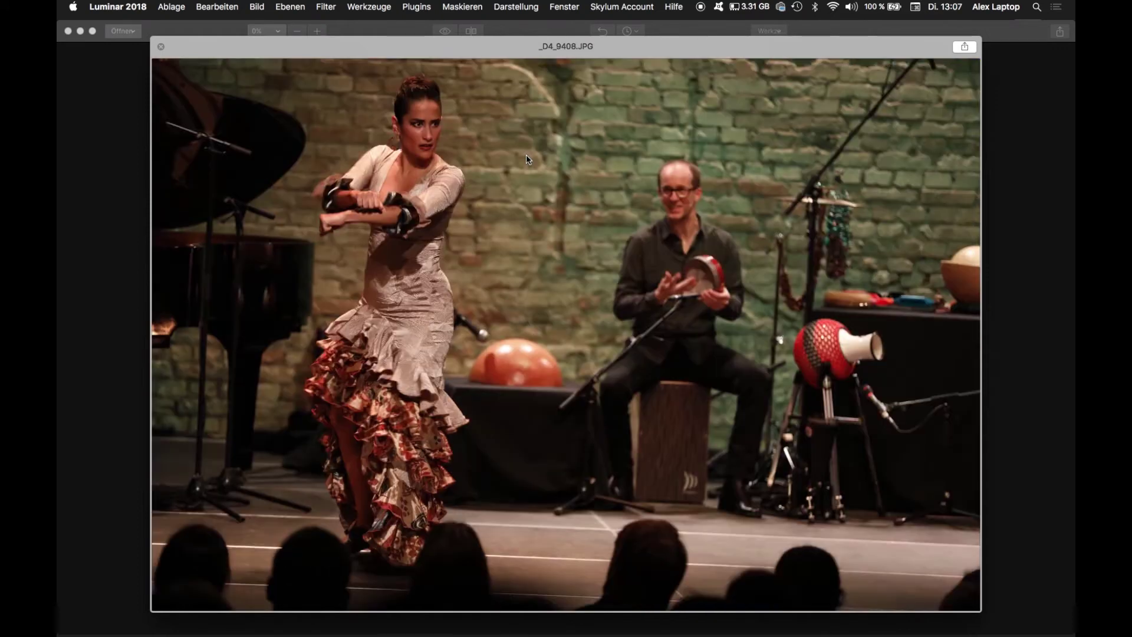
{"action": "key", "text": "space"}
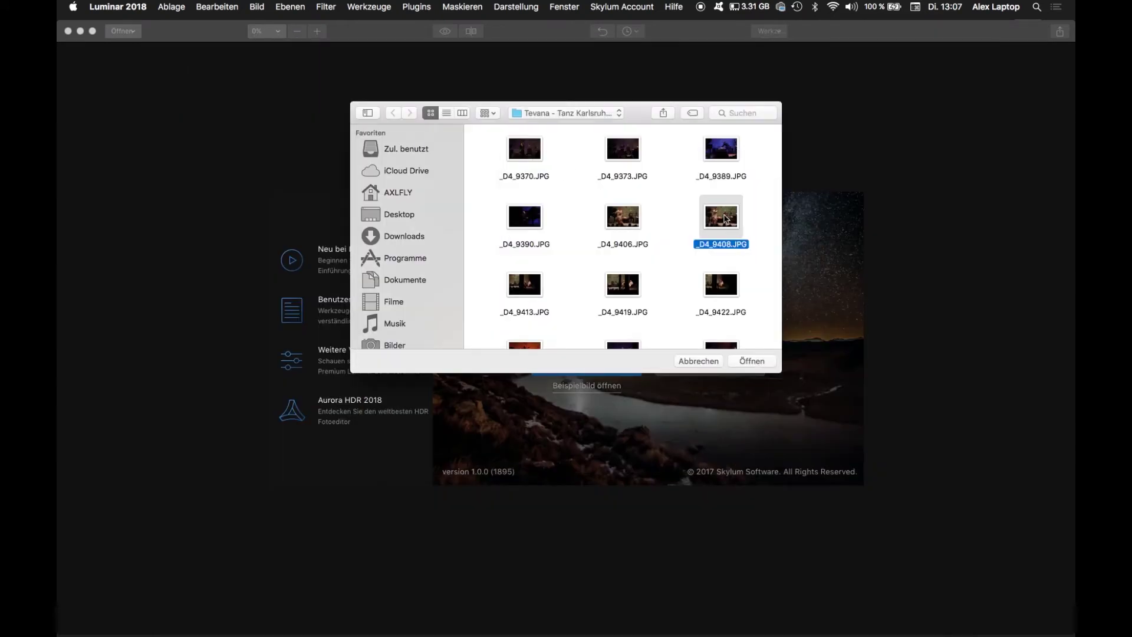
{"action": "double_click", "coordinate": [724, 218]}
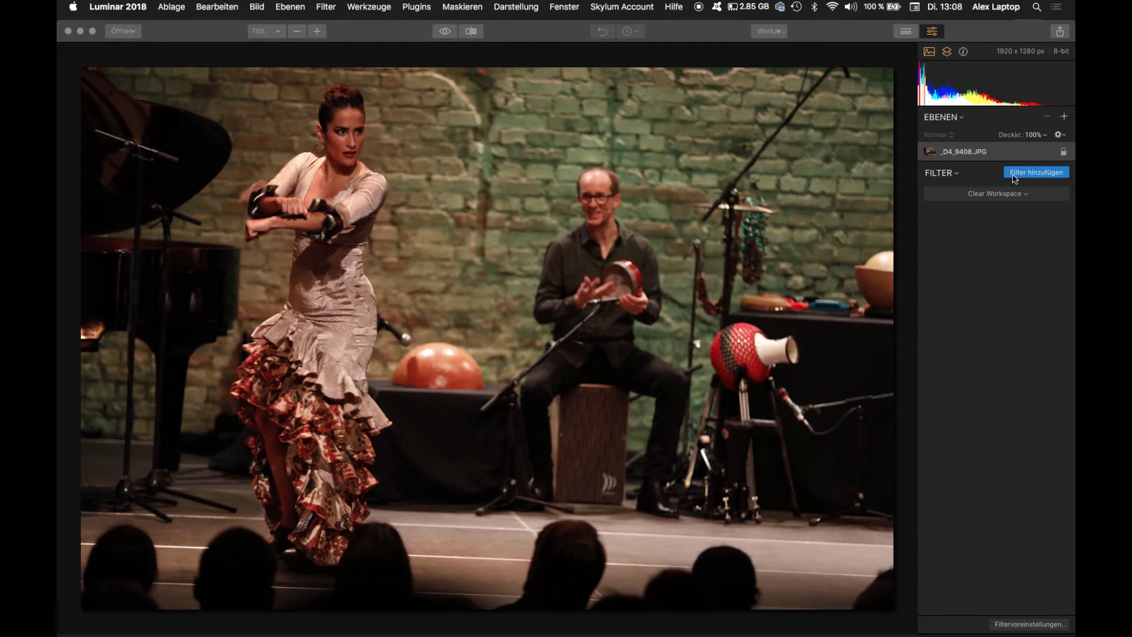
- Add the Sättigung/Vitalität filter, try Sättigung at -18, then remove the filter again
{"action": "left_click", "coordinate": [957, 174]}
{"action": "left_click", "coordinate": [1012, 174]}
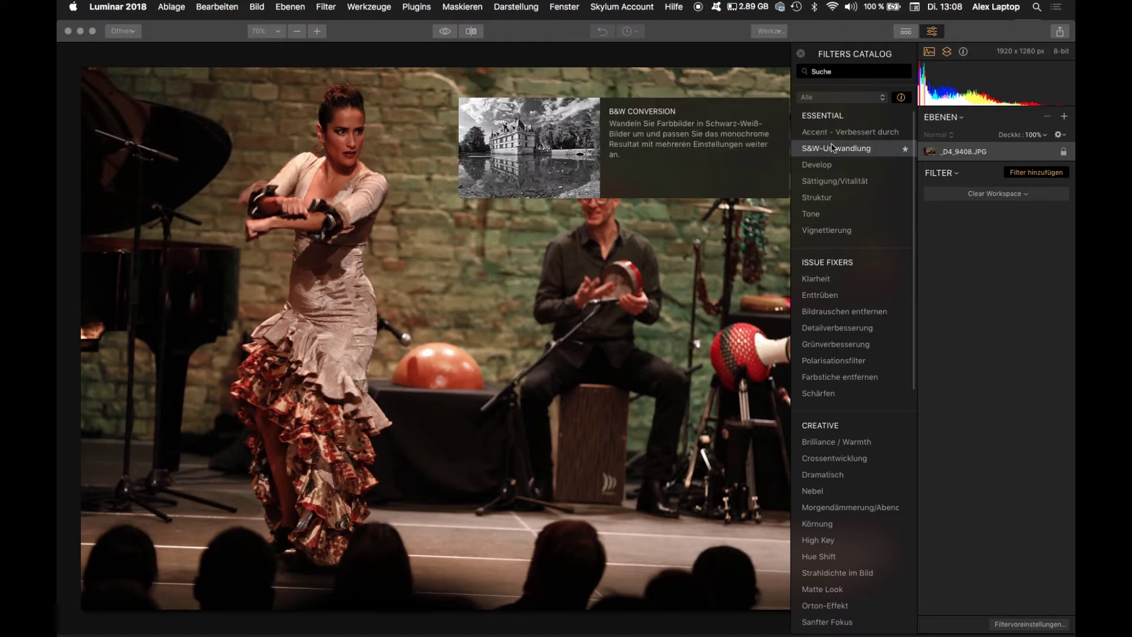
{"action": "left_click", "coordinate": [823, 185]}
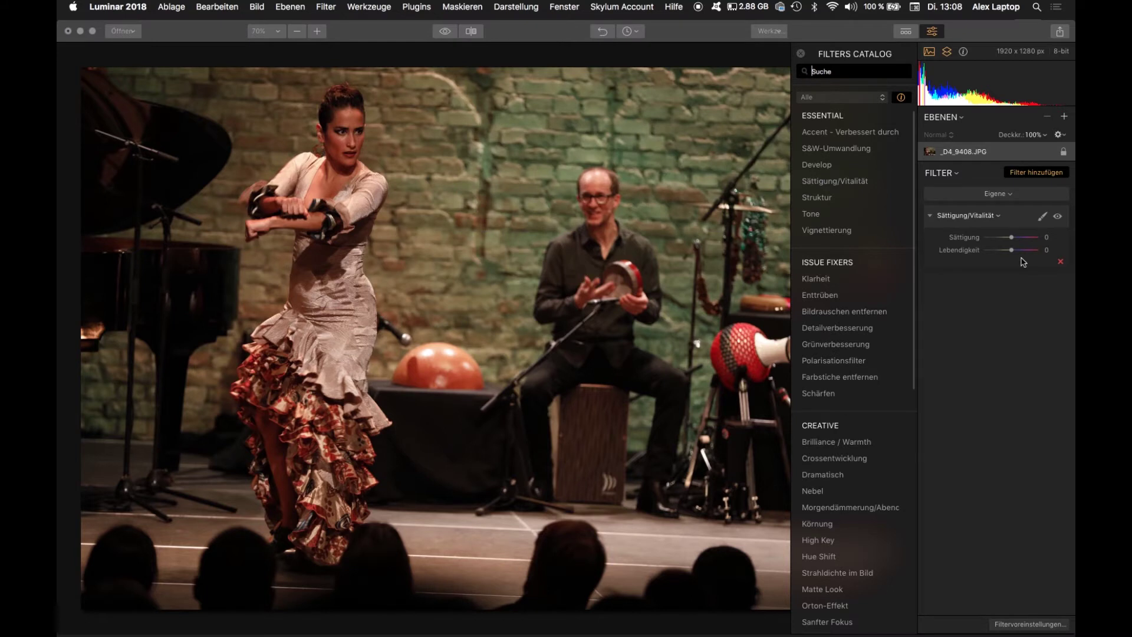
{"action": "left_click_drag", "start_coordinate": [1011, 239], "coordinate": [1007, 238]}
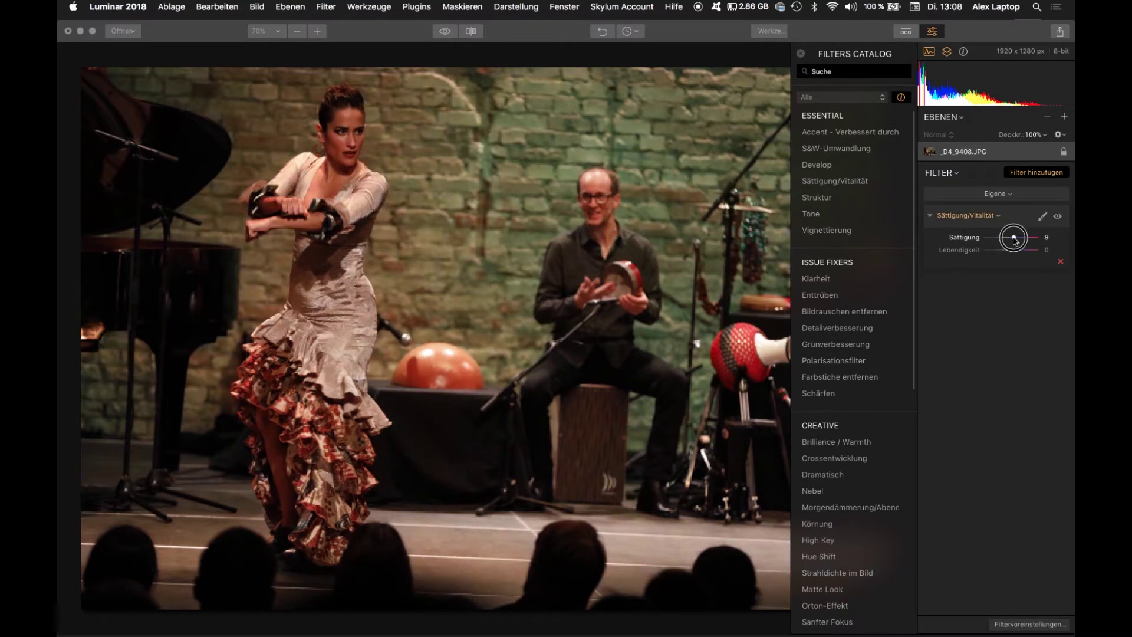
{"action": "left_click", "coordinate": [1060, 261]}
{"action": "left_click", "coordinate": [928, 52]}
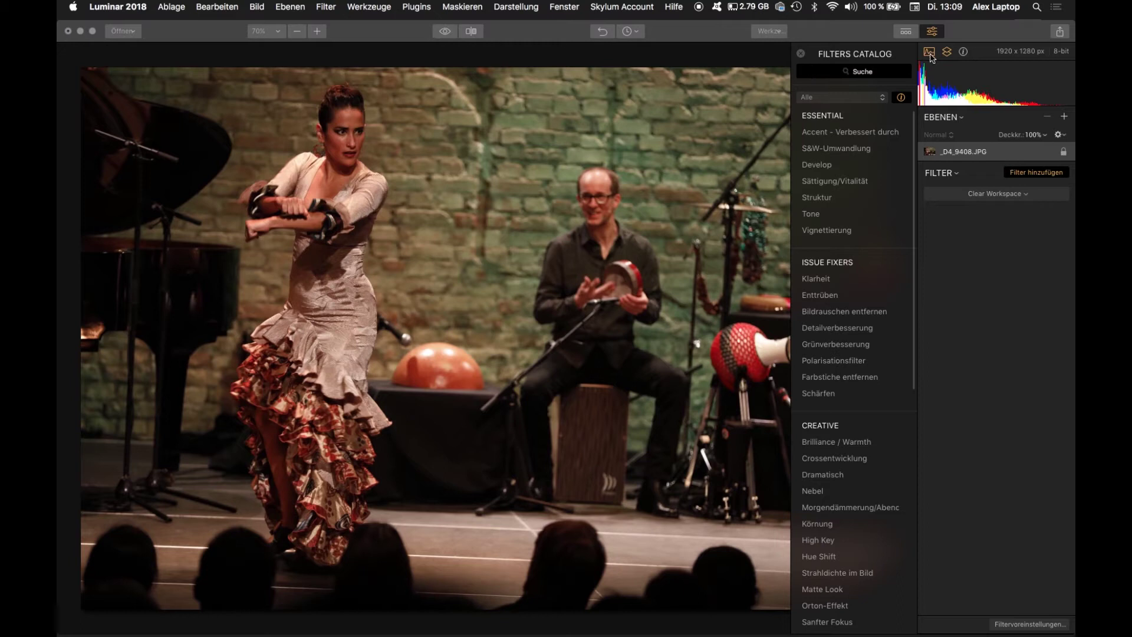
- Show the presets strip under the photo and browse the Basic category
{"action": "left_click", "coordinate": [906, 31]}
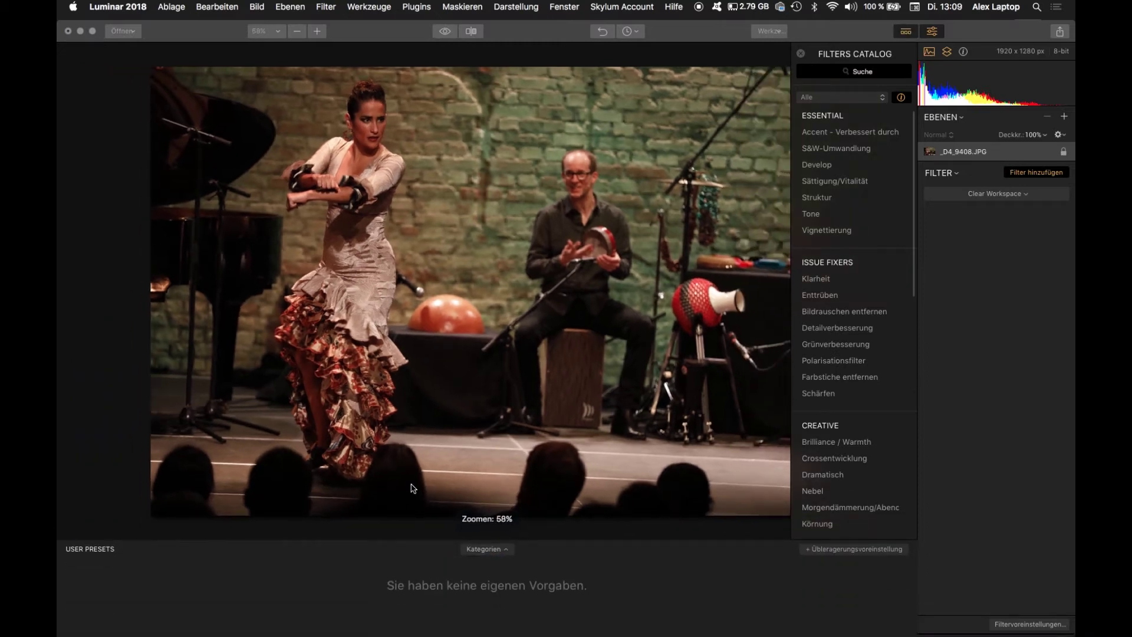
{"action": "left_click", "coordinate": [505, 549]}
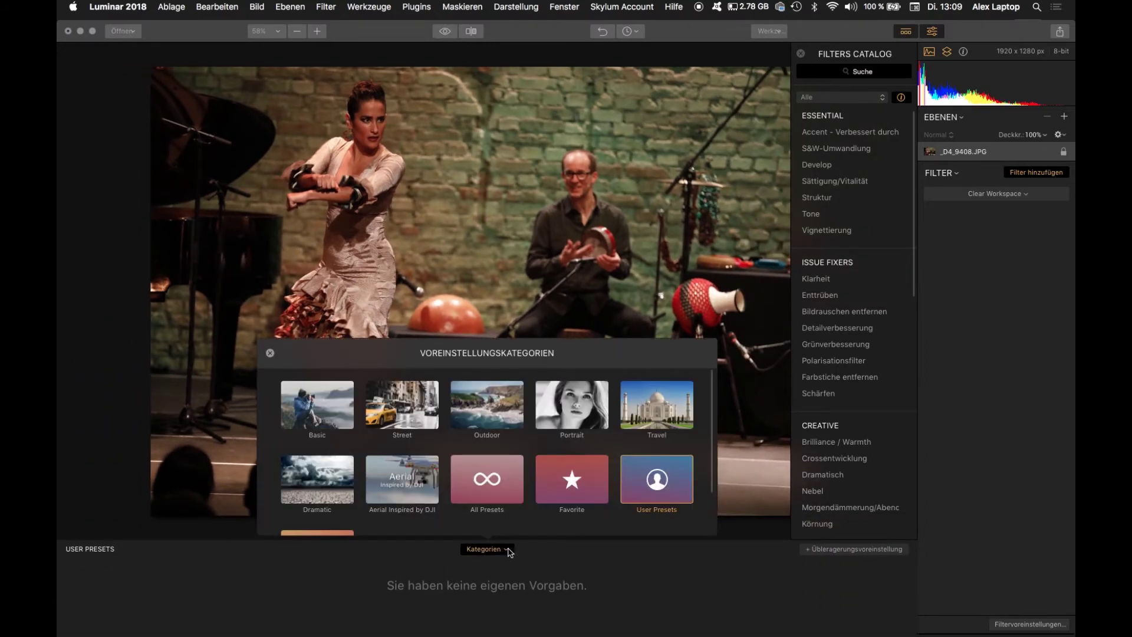
{"action": "left_click", "coordinate": [322, 420]}
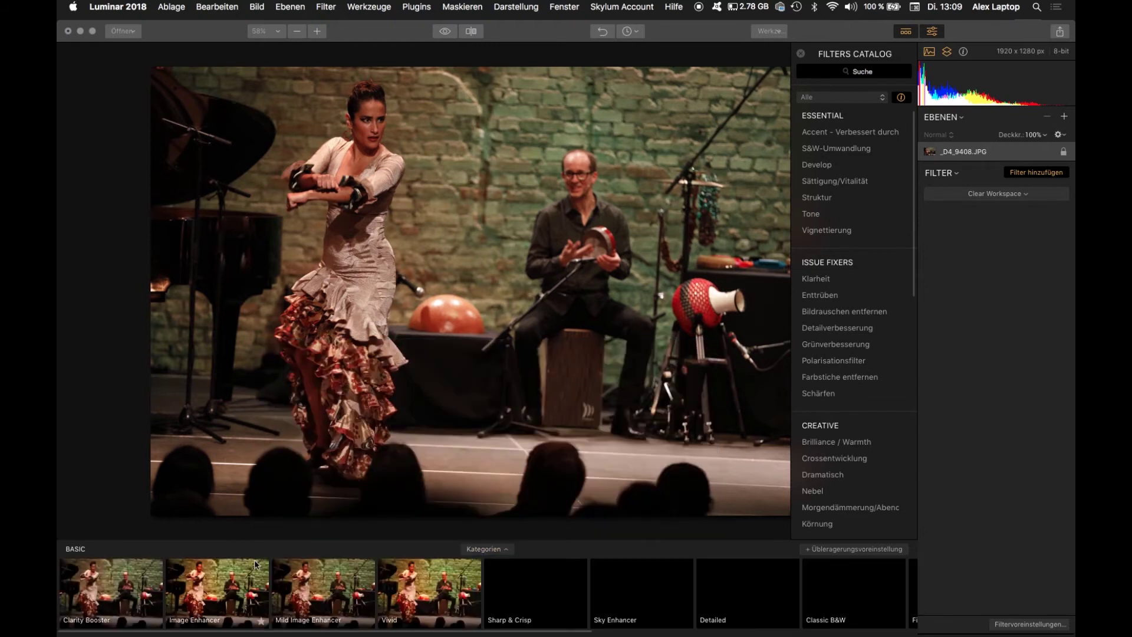
{"action": "scroll", "coordinate": [373, 607], "scroll_direction": "right", "scroll_amount": 3}
{"action": "scroll", "coordinate": [401, 610], "scroll_direction": "right", "scroll_amount": 3}
{"action": "scroll", "coordinate": [431, 613], "scroll_direction": "right", "scroll_amount": 3}
{"action": "scroll", "coordinate": [468, 615], "scroll_direction": "right", "scroll_amount": 3}
{"action": "scroll", "coordinate": [460, 610], "scroll_direction": "right", "scroll_amount": 2}
{"action": "scroll", "coordinate": [451, 604], "scroll_direction": "right", "scroll_amount": 3}
{"action": "scroll", "coordinate": [442, 597], "scroll_direction": "left", "scroll_amount": 1}
{"action": "scroll", "coordinate": [331, 591], "scroll_direction": "left", "scroll_amount": 1}
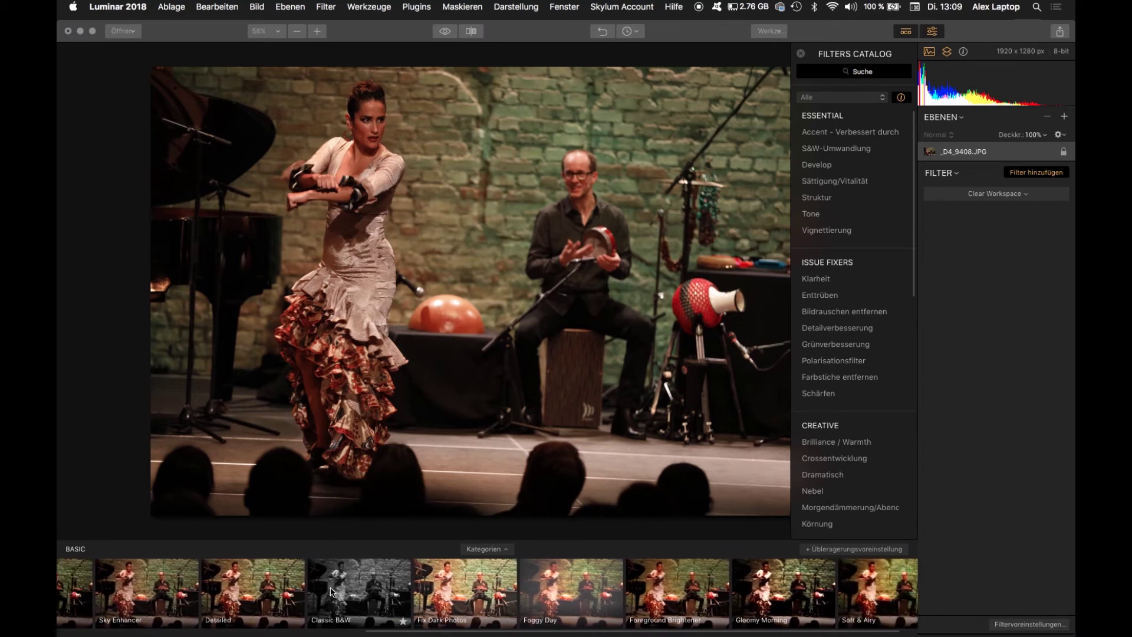
- Try the Classic B&W preset with lower strength, then undo it
{"action": "left_click", "coordinate": [356, 585]}
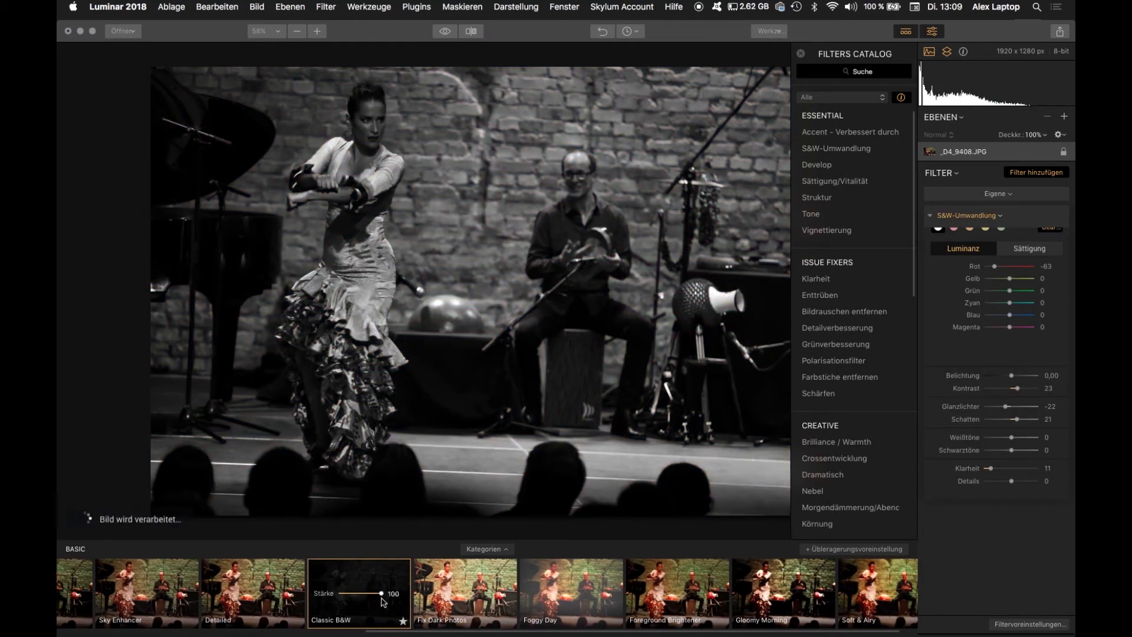
{"action": "mouse_move", "coordinate": [382, 598]}
{"action": "left_mouse_down"}
{"action": "mouse_move", "coordinate": [405, 598]}
{"action": "mouse_move", "coordinate": [372, 602]}
{"action": "left_mouse_up"}
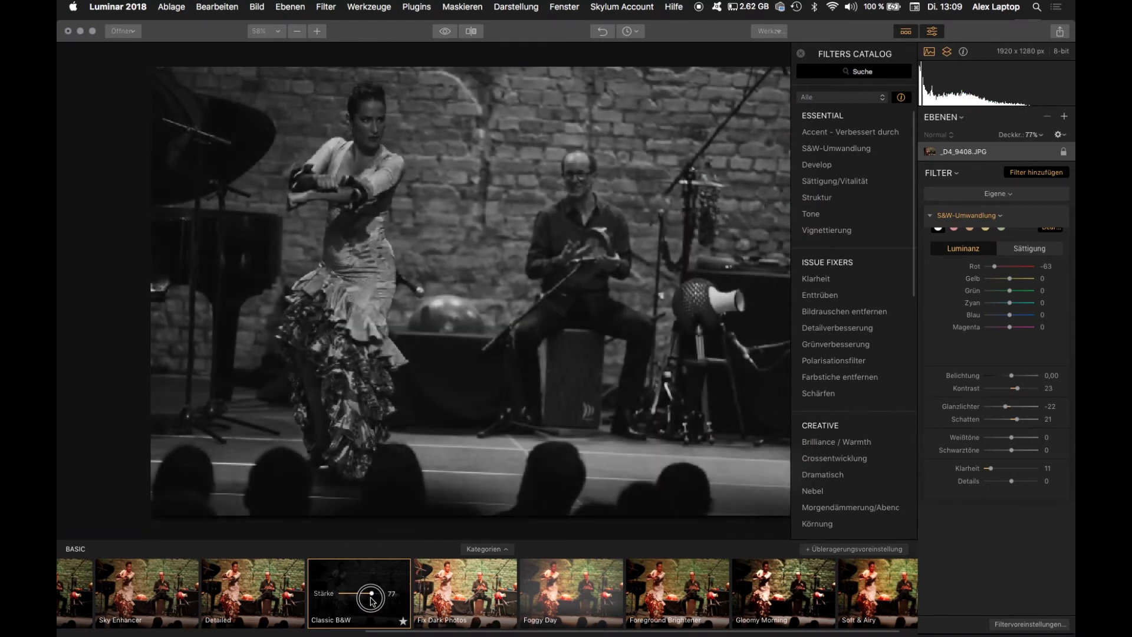
{"action": "scroll", "coordinate": [348, 592], "scroll_direction": "left", "scroll_amount": 5}
{"action": "scroll", "coordinate": [330, 590], "scroll_direction": "left", "scroll_amount": 1}
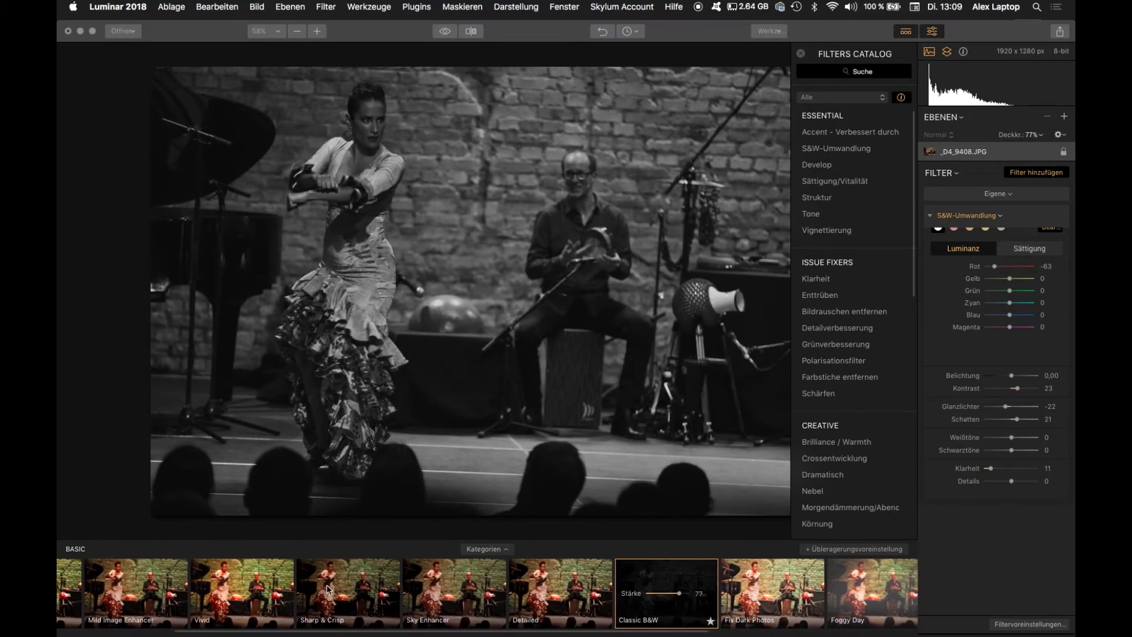
{"action": "key", "text": "super+z"}
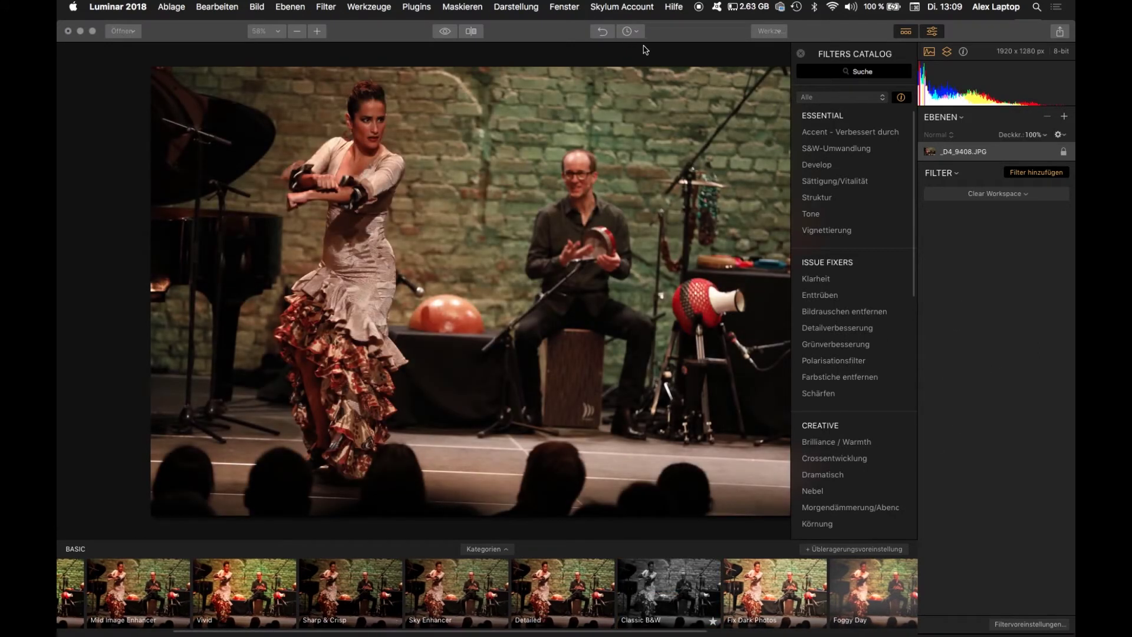
- Close the filters catalog, load the Schnell & Genial workspace and delete its Sättigung/Vitalität filter
{"action": "left_click", "coordinate": [637, 33]}
{"action": "key", "text": "Escape"}
{"action": "left_click", "coordinate": [985, 196]}
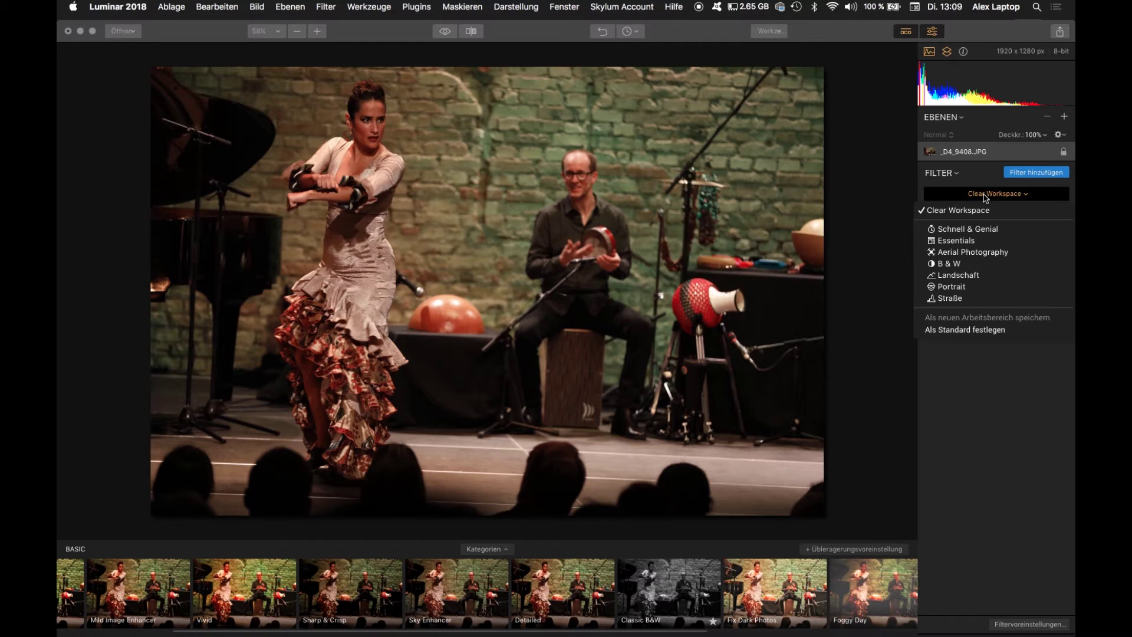
{"action": "left_click", "coordinate": [974, 231]}
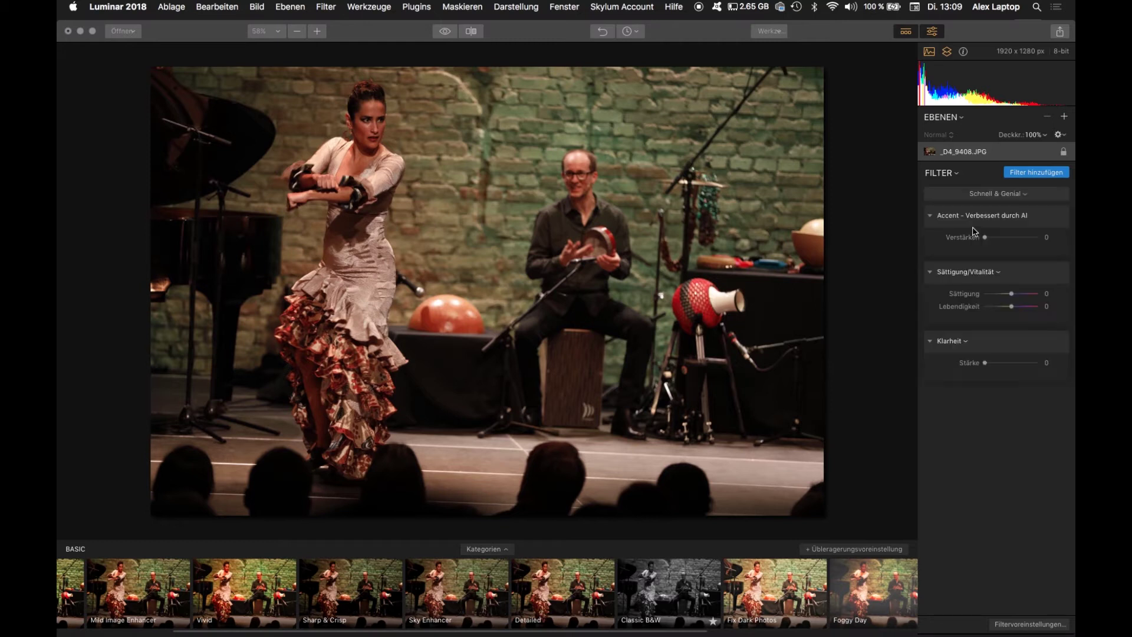
{"action": "left_click", "coordinate": [1011, 294]}
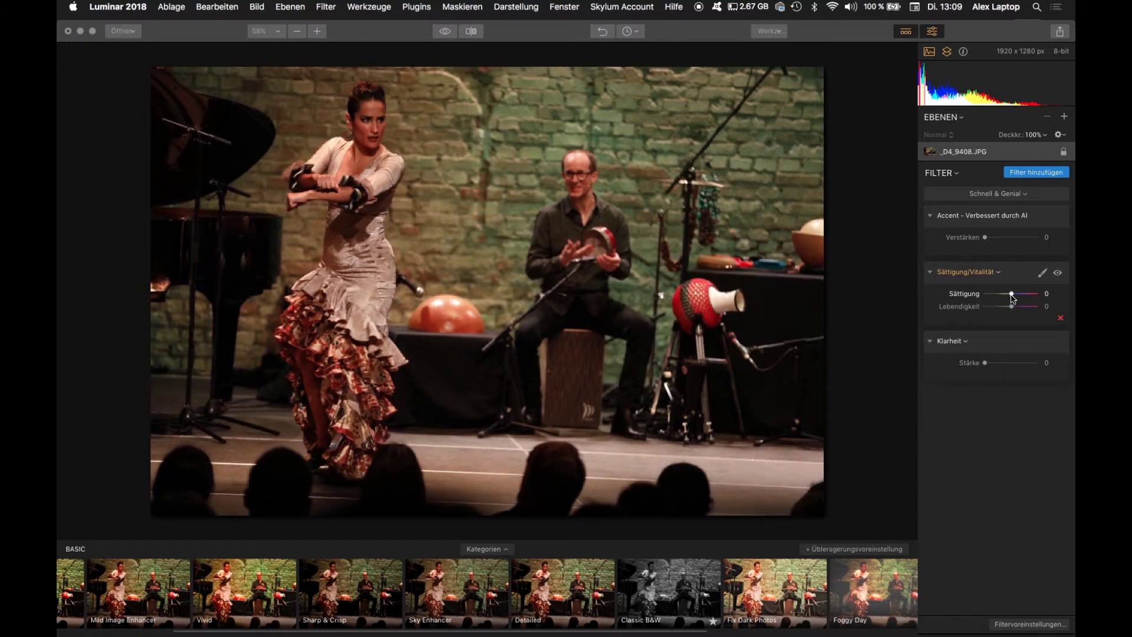
{"action": "left_click", "coordinate": [1059, 318]}
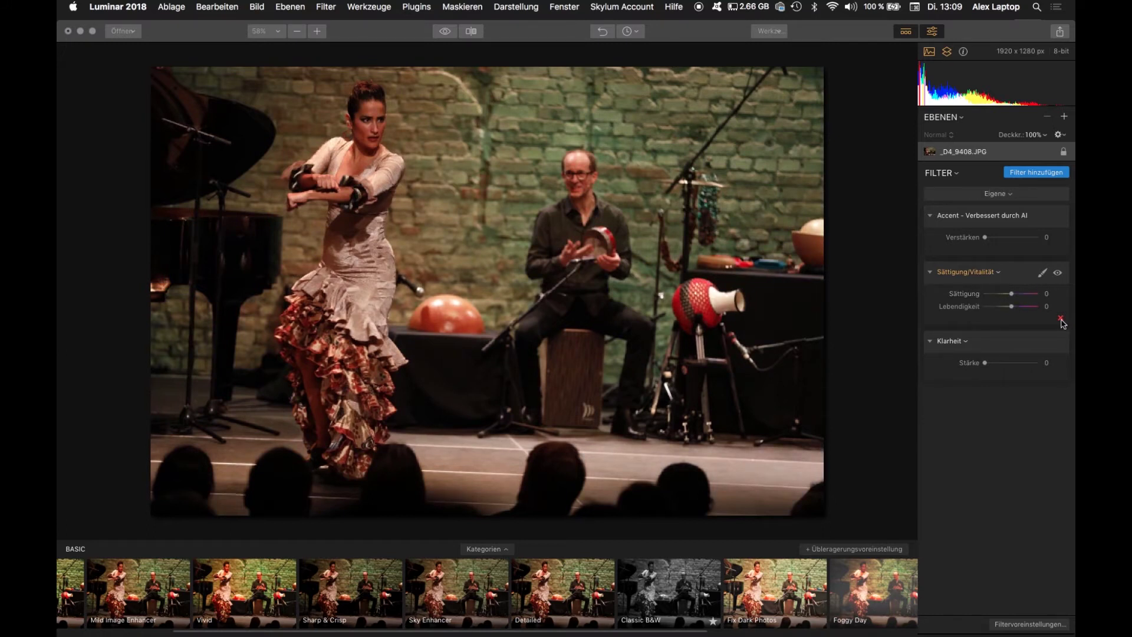
- Switch to the Essentials workspace and look through its filter list
{"action": "left_click", "coordinate": [1012, 195]}
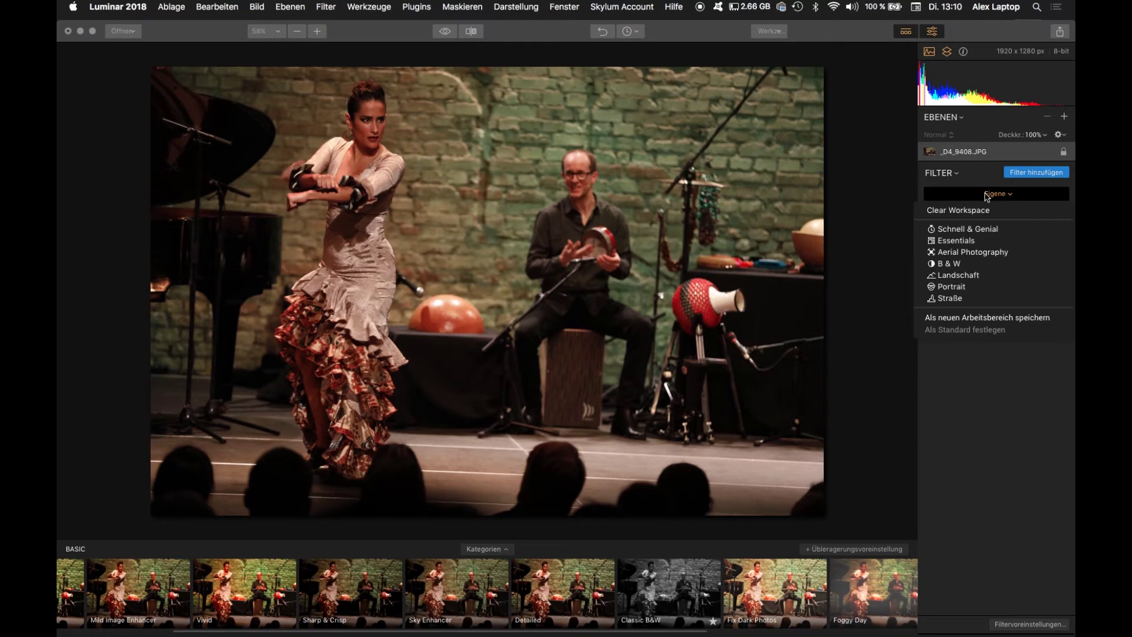
{"action": "left_click", "coordinate": [964, 241]}
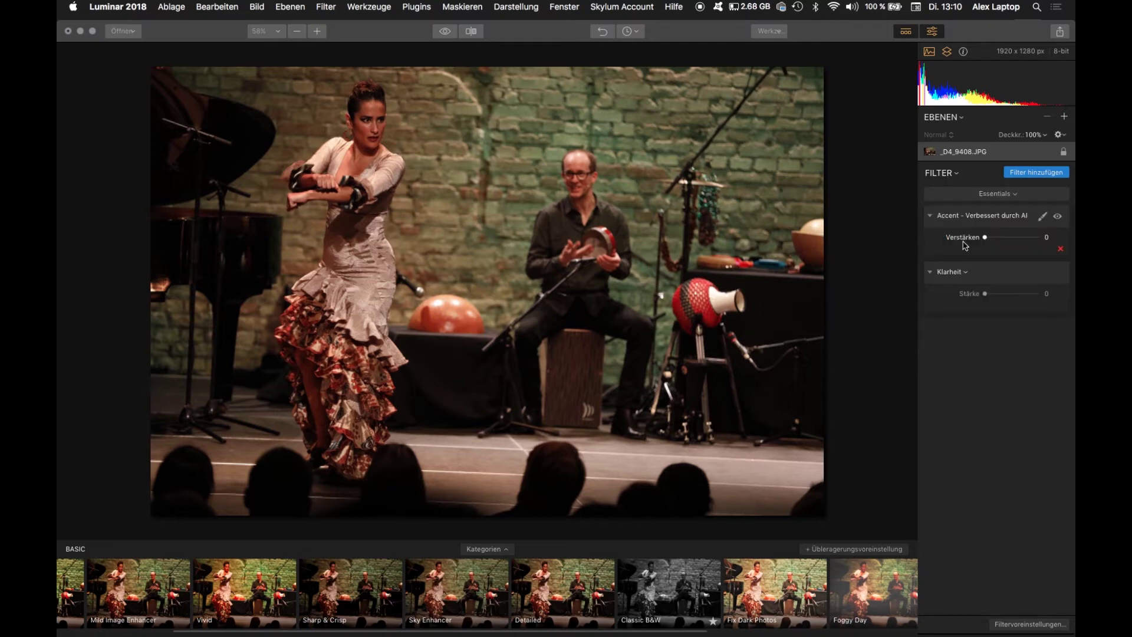
{"action": "scroll", "coordinate": [973, 395], "scroll_direction": "down", "scroll_amount": 2}
{"action": "scroll", "coordinate": [974, 395], "scroll_direction": "down", "scroll_amount": 3}
{"action": "scroll", "coordinate": [973, 395], "scroll_direction": "down", "scroll_amount": 4}
{"action": "scroll", "coordinate": [973, 395], "scroll_direction": "down", "scroll_amount": 3}
{"action": "scroll", "coordinate": [974, 395], "scroll_direction": "down", "scroll_amount": 2}
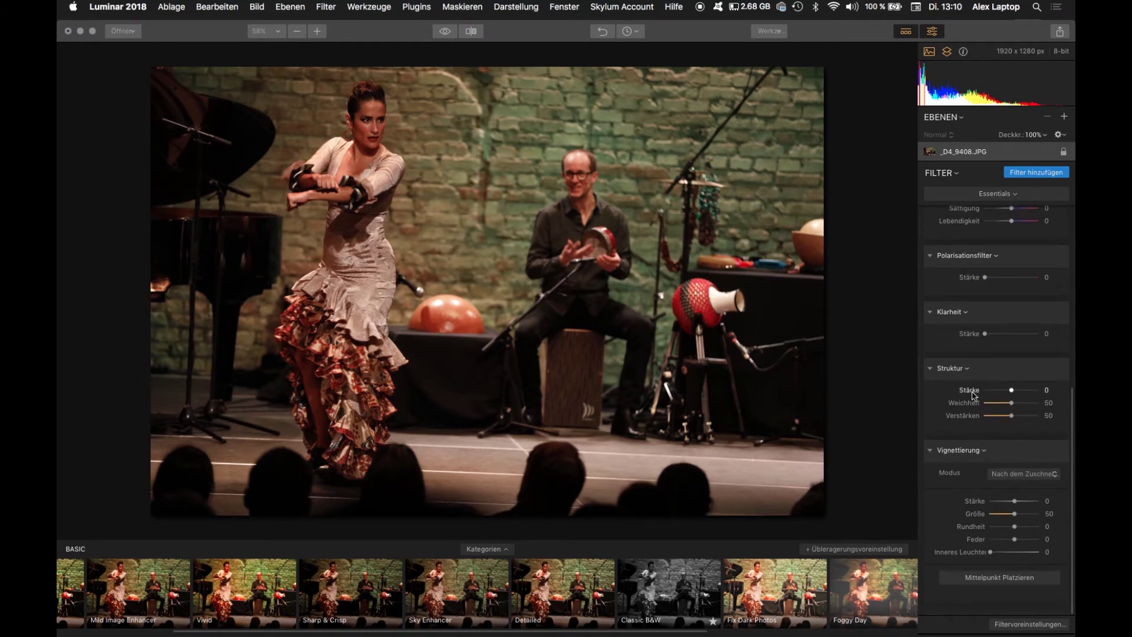
{"action": "scroll", "coordinate": [973, 395], "scroll_direction": "up", "scroll_amount": 1}
{"action": "scroll", "coordinate": [973, 395], "scroll_direction": "up", "scroll_amount": 3}
{"action": "scroll", "coordinate": [973, 395], "scroll_direction": "up", "scroll_amount": 3}
{"action": "scroll", "coordinate": [974, 395], "scroll_direction": "up", "scroll_amount": 1}
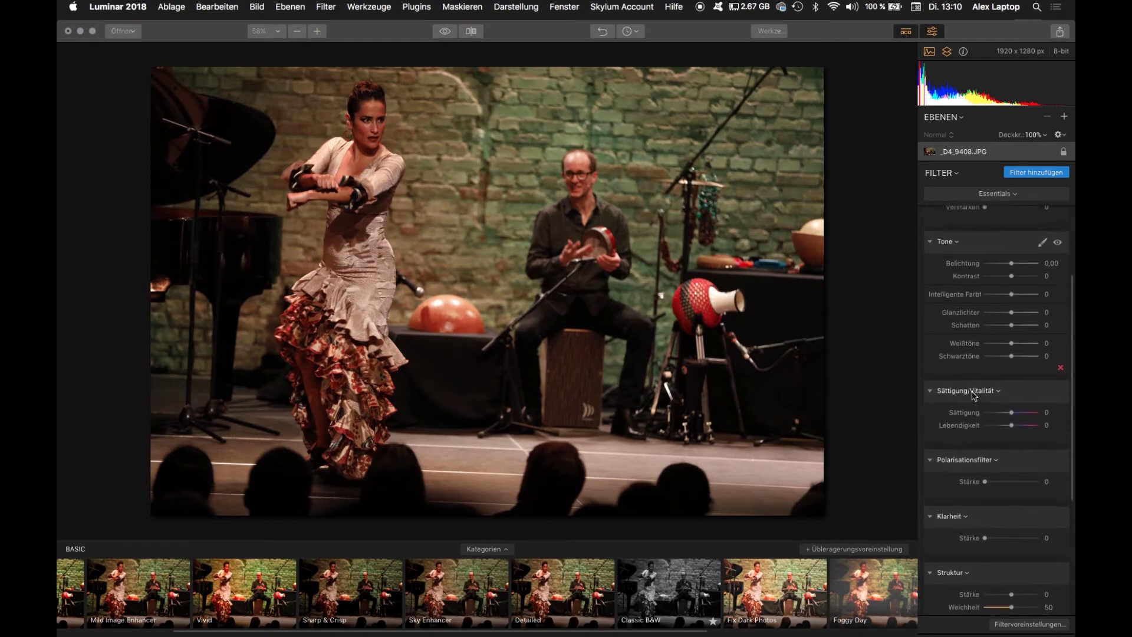
{"action": "scroll", "coordinate": [973, 395], "scroll_direction": "up", "scroll_amount": 1}
{"action": "scroll", "coordinate": [957, 289], "scroll_direction": "up", "scroll_amount": 2}
{"action": "scroll", "coordinate": [957, 289], "scroll_direction": "up", "scroll_amount": 1}
{"action": "scroll", "coordinate": [957, 289], "scroll_direction": "up", "scroll_amount": 1}
{"action": "scroll", "coordinate": [957, 289], "scroll_direction": "up", "scroll_amount": 1}
{"action": "scroll", "coordinate": [957, 289], "scroll_direction": "down", "scroll_amount": 3}
{"action": "scroll", "coordinate": [958, 289], "scroll_direction": "down", "scroll_amount": 3}
{"action": "scroll", "coordinate": [958, 289], "scroll_direction": "down", "scroll_amount": 3}
{"action": "scroll", "coordinate": [957, 289], "scroll_direction": "down", "scroll_amount": 1}
- Add the Bildrauschen entfernen (Denoise) filter to the photo's filter stack
{"action": "left_click", "coordinate": [957, 174]}
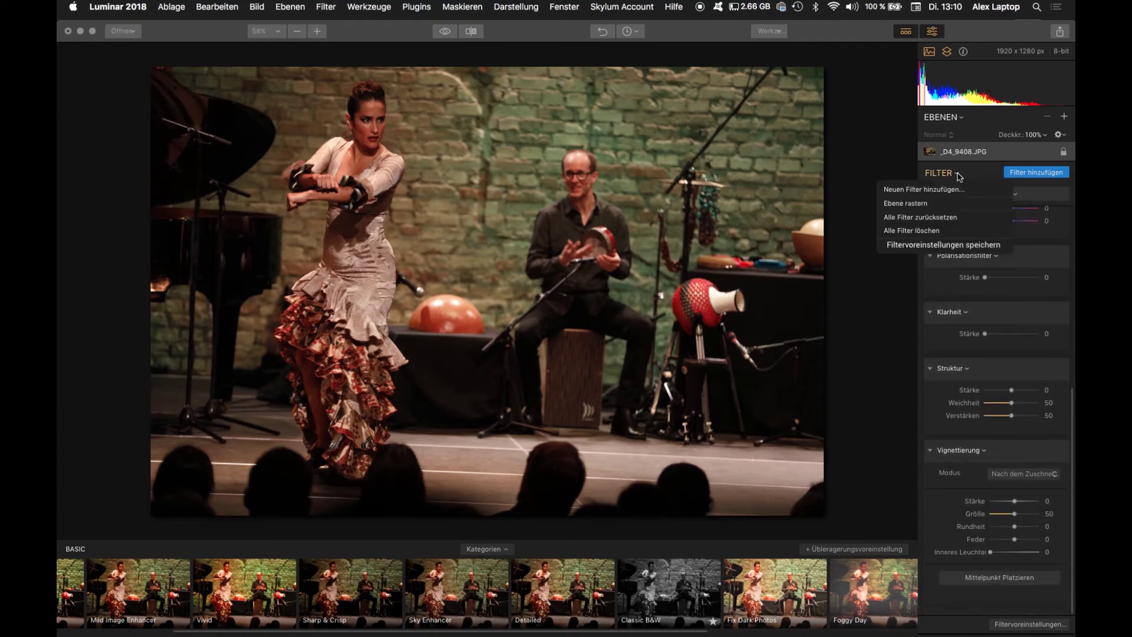
{"action": "left_click", "coordinate": [959, 177]}
{"action": "left_click", "coordinate": [1040, 174]}
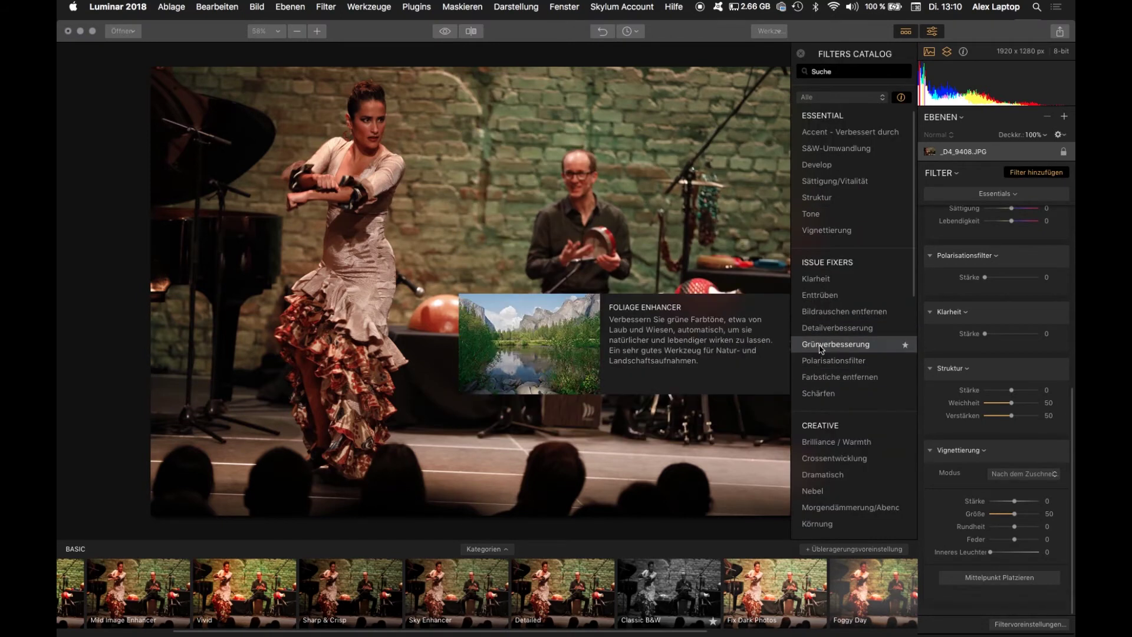
{"action": "left_click", "coordinate": [812, 317]}
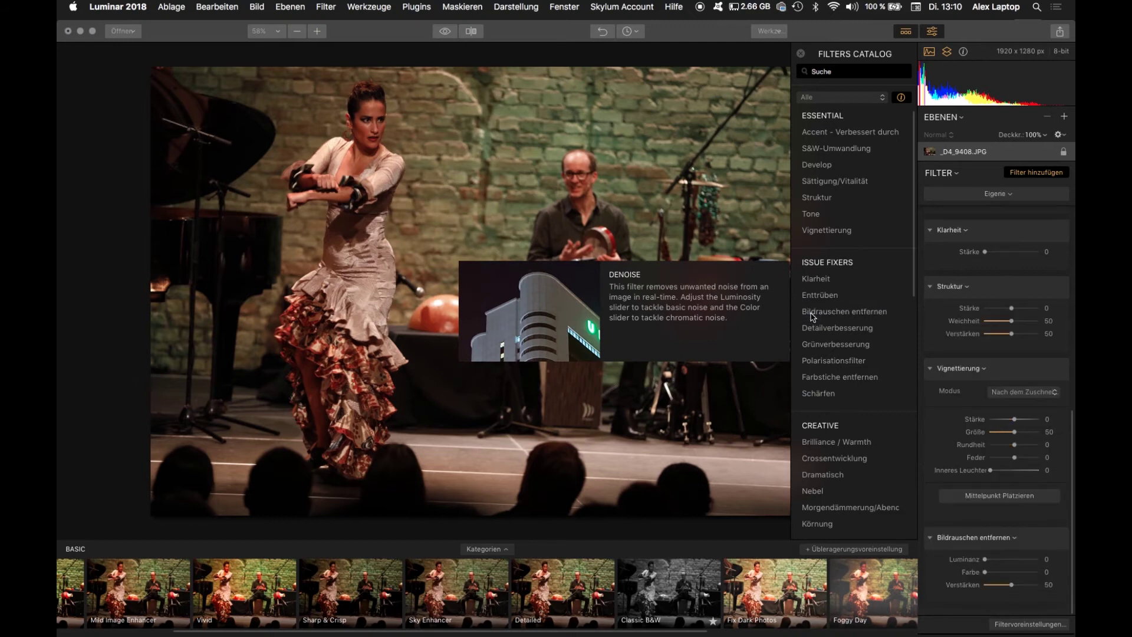
{"action": "scroll", "coordinate": [973, 280], "scroll_direction": "up", "scroll_amount": 5}
{"action": "scroll", "coordinate": [973, 280], "scroll_direction": "down", "scroll_amount": 3}
{"action": "scroll", "coordinate": [975, 324], "scroll_direction": "down", "scroll_amount": 2}
{"action": "scroll", "coordinate": [981, 413], "scroll_direction": "down", "scroll_amount": 3}
{"action": "scroll", "coordinate": [988, 484], "scroll_direction": "down", "scroll_amount": 2}
{"action": "mouse_move", "coordinate": [985, 560]}
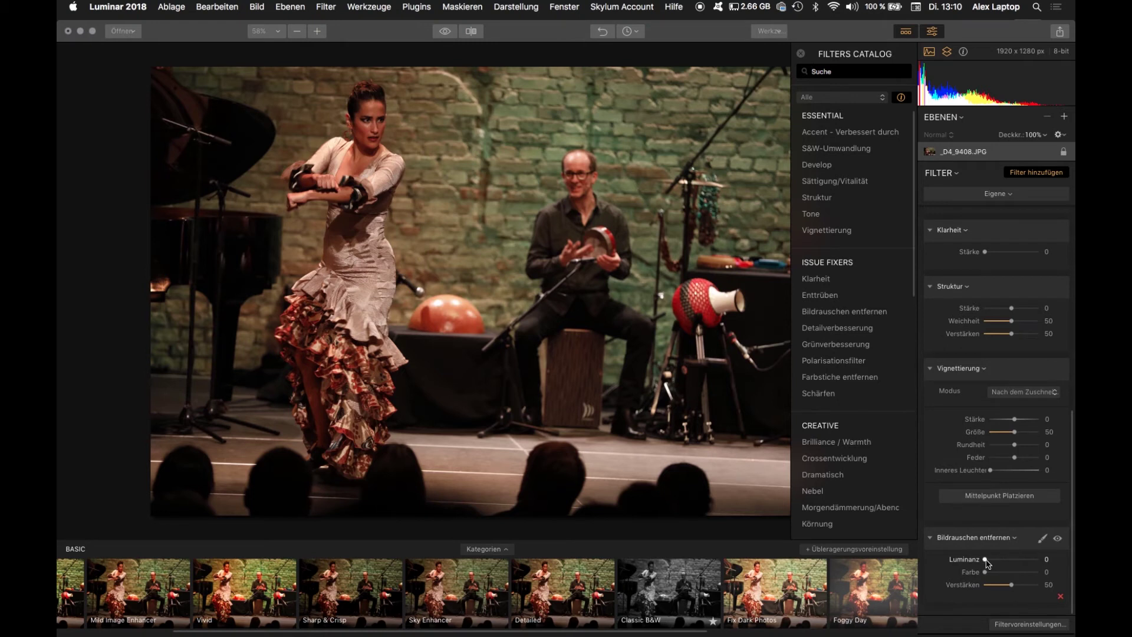
- Try Luminanz at 6, inspect the magnified dancer, then reset Luminanz to 0
{"action": "left_click_drag", "start_coordinate": [985, 559], "coordinate": [988, 560]}
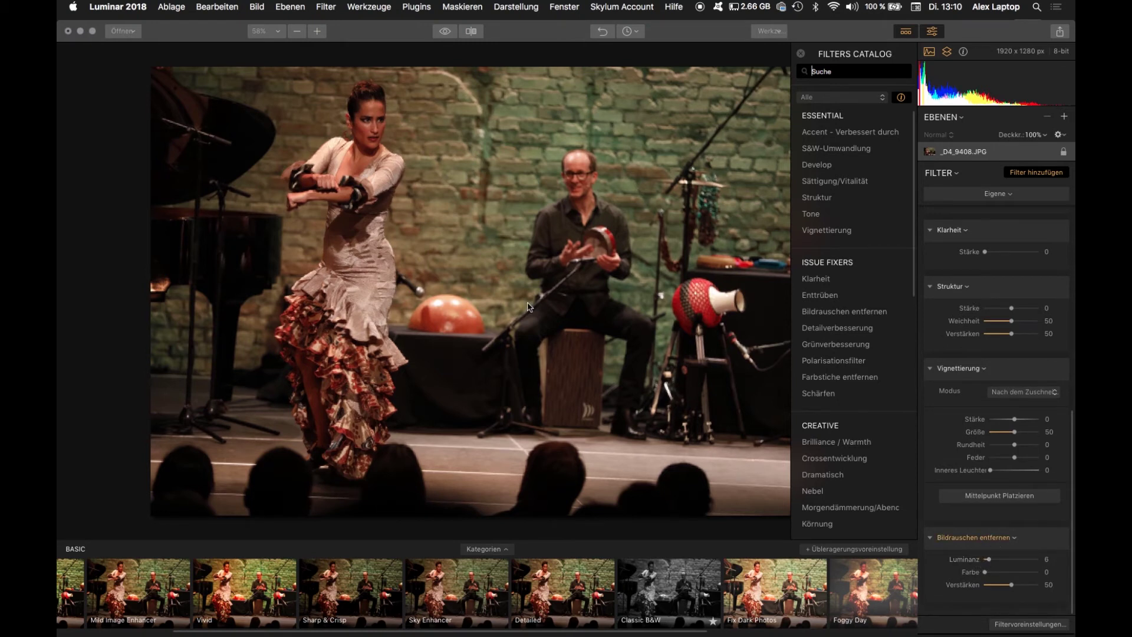
{"action": "scroll", "coordinate": [354, 179], "scroll_direction": "up", "scroll_amount": 5}
{"action": "scroll", "coordinate": [354, 179], "scroll_direction": "up", "scroll_amount": 3}
{"action": "scroll", "coordinate": [355, 179], "scroll_direction": "up", "scroll_amount": 2}
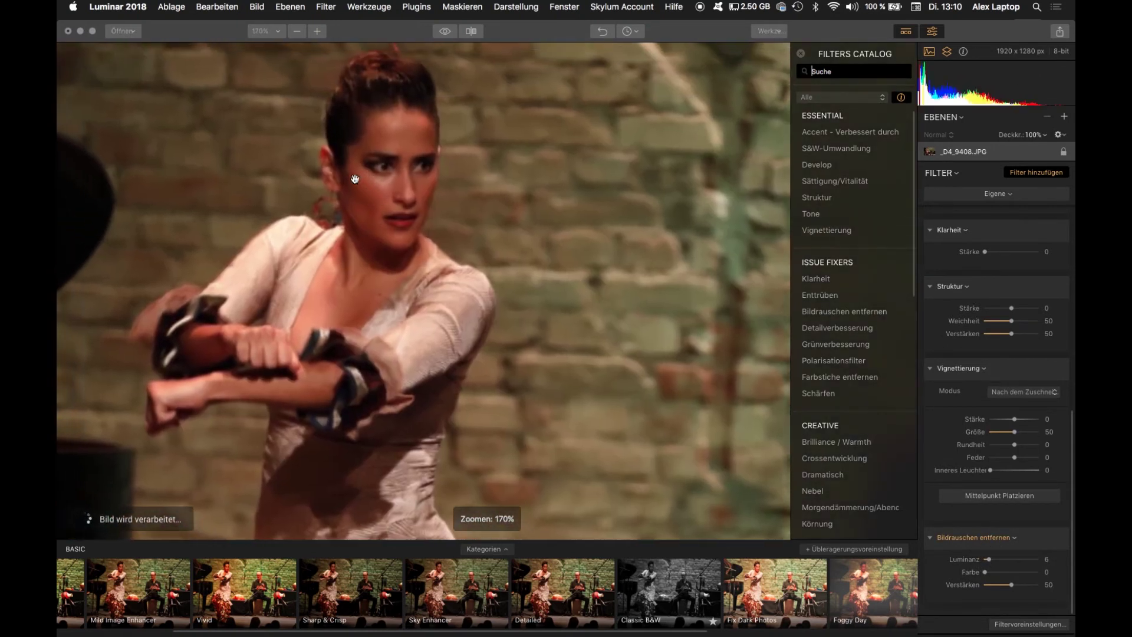
{"action": "left_click_drag", "start_coordinate": [354, 179], "coordinate": [313, 212]}
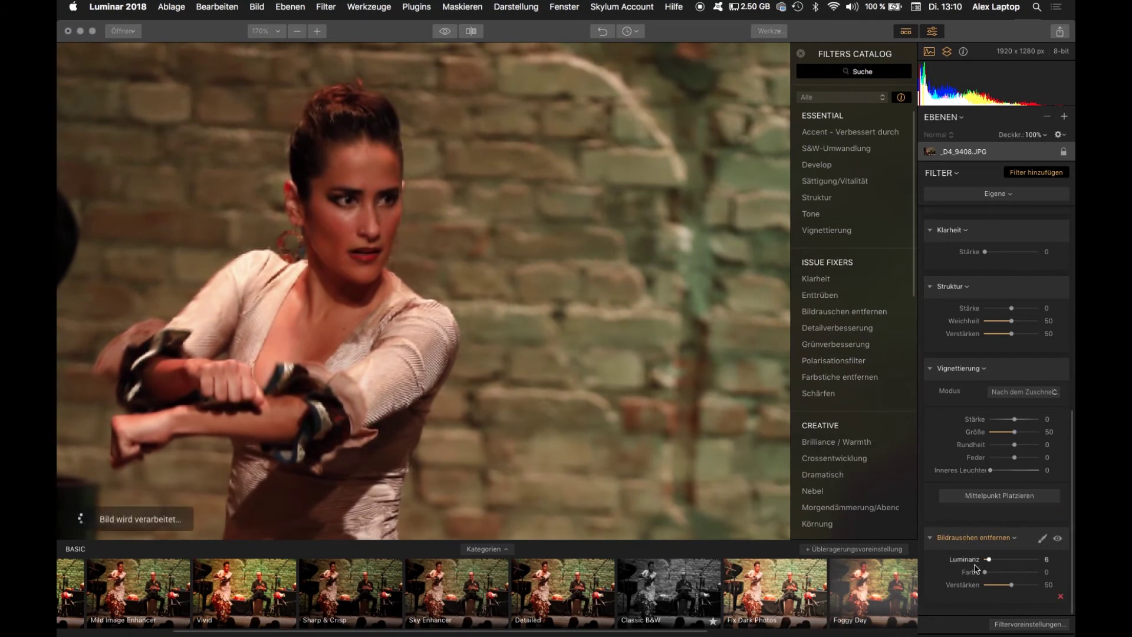
{"action": "double_click", "coordinate": [975, 561]}
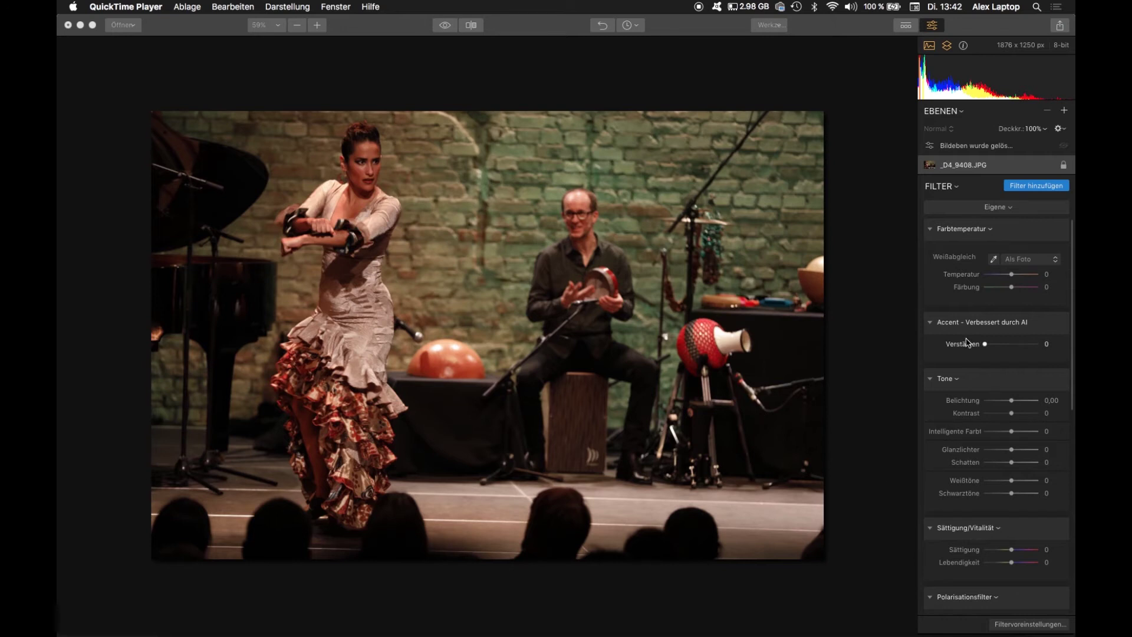
- Scroll the filter stack, open and dismiss the Ebenen options, then show the Werkzeuge tool list
{"action": "scroll", "coordinate": [967, 384], "scroll_direction": "down", "scroll_amount": 5}
{"action": "scroll", "coordinate": [968, 342], "scroll_direction": "down", "scroll_amount": 5}
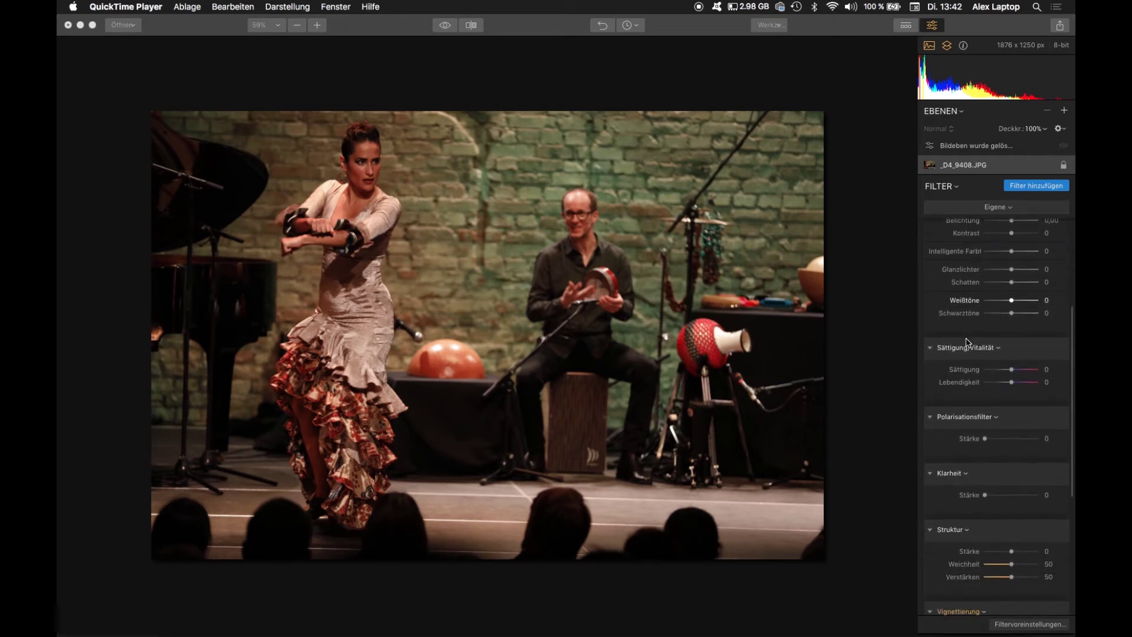
{"action": "scroll", "coordinate": [967, 342], "scroll_direction": "down", "scroll_amount": 1}
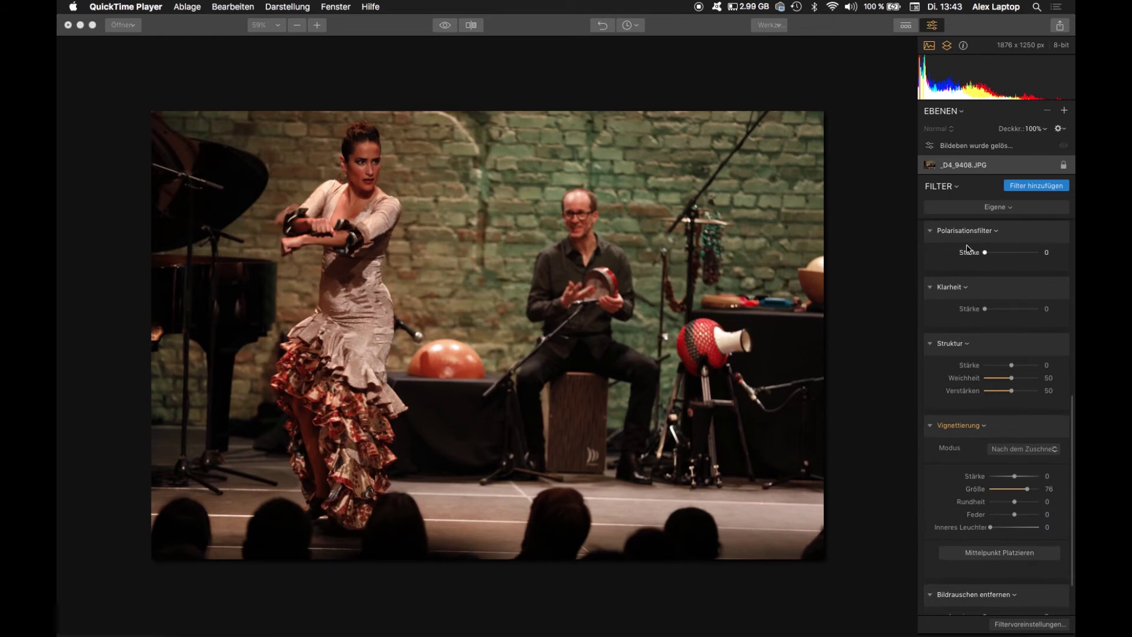
{"action": "left_click", "coordinate": [963, 114]}
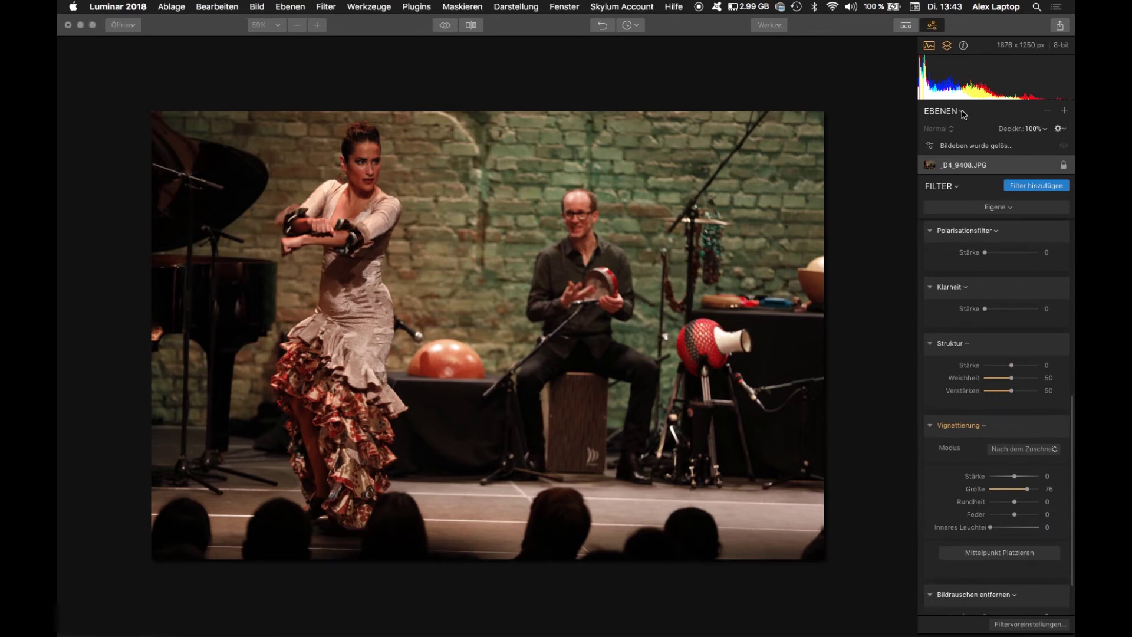
{"action": "left_click", "coordinate": [963, 113]}
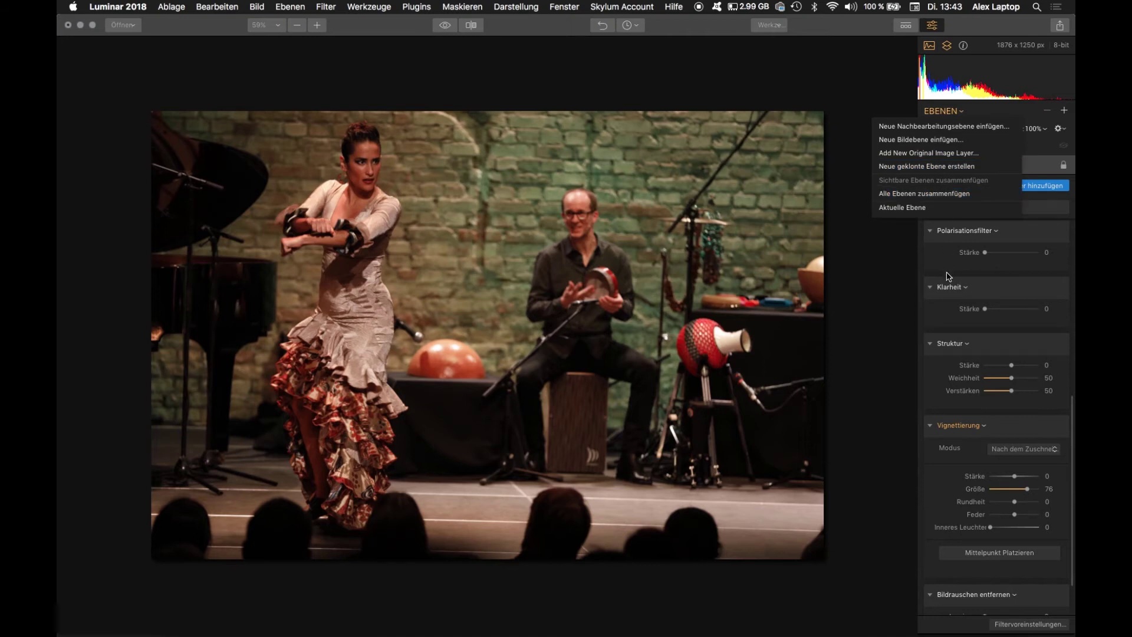
{"action": "left_click", "coordinate": [527, 83]}
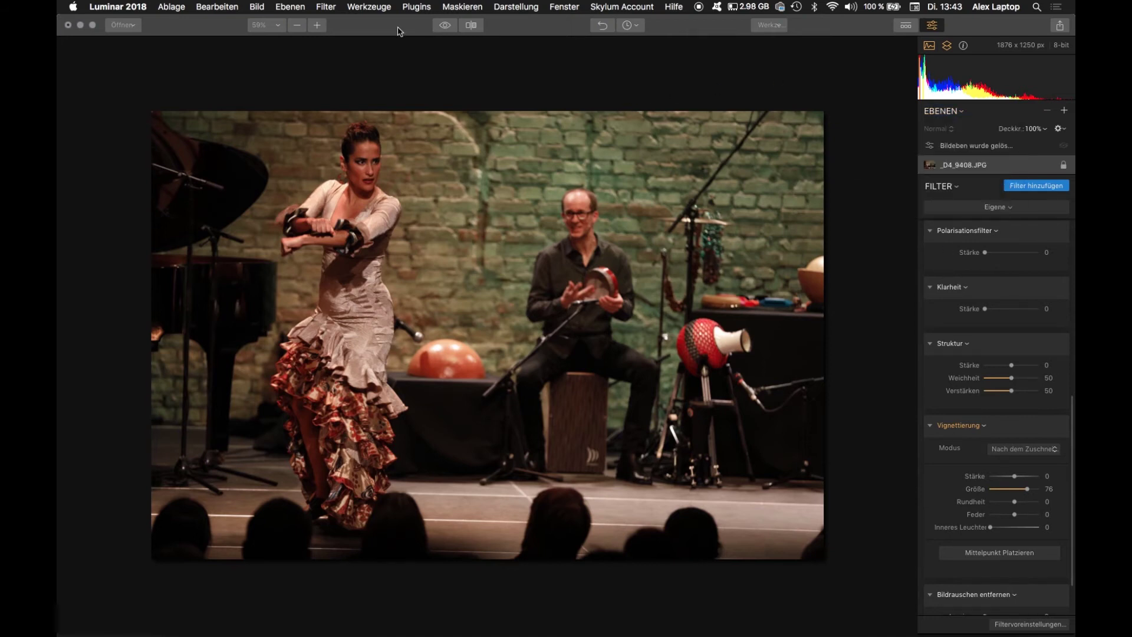
{"action": "left_click", "coordinate": [364, 11]}
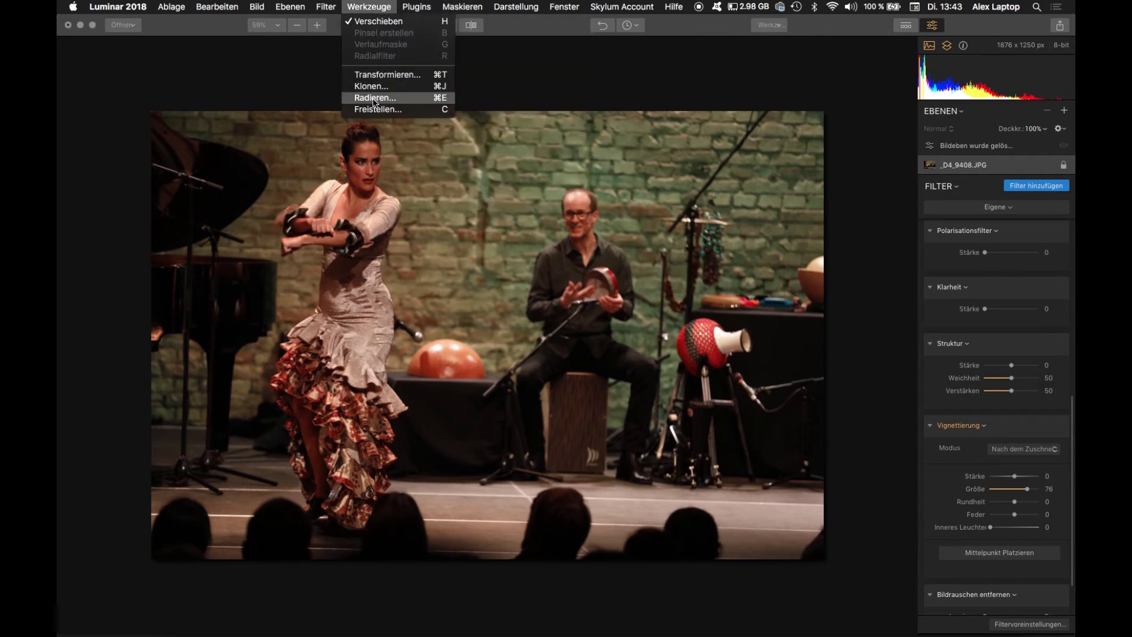
- Straighten the photo by -1.58° and crop it with Frei proportions, then apply
{"action": "left_click", "coordinate": [375, 110]}
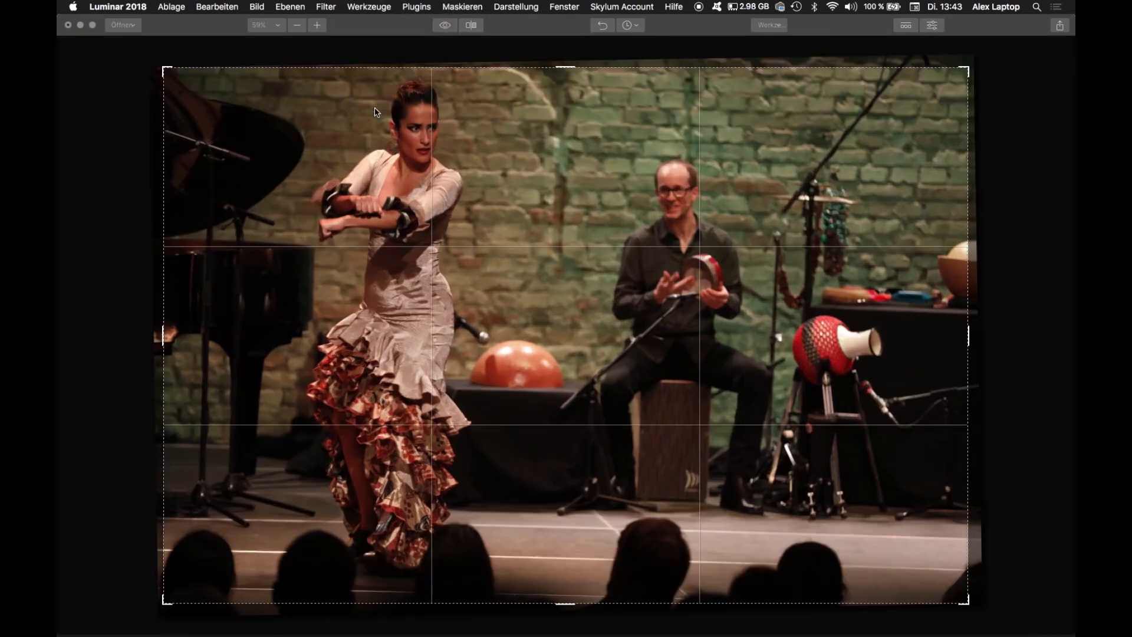
{"action": "left_click_drag", "start_coordinate": [153, 77], "coordinate": [147, 87]}
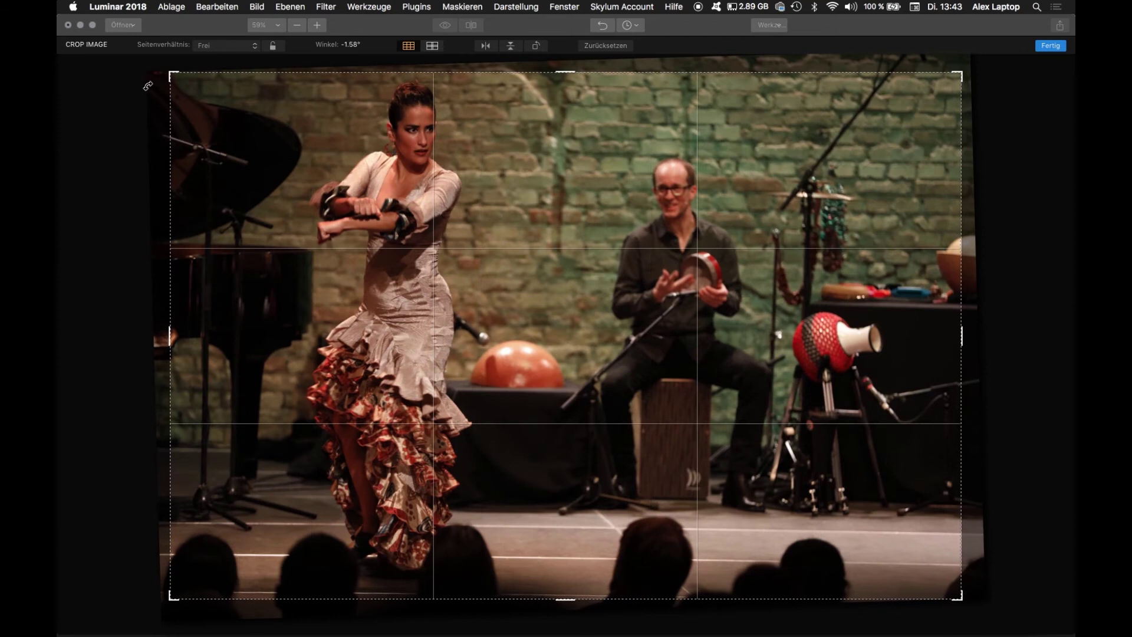
{"action": "mouse_move", "coordinate": [557, 174]}
{"action": "left_mouse_down"}
{"action": "mouse_move", "coordinate": [578, 175]}
{"action": "mouse_move", "coordinate": [546, 174]}
{"action": "left_mouse_up"}
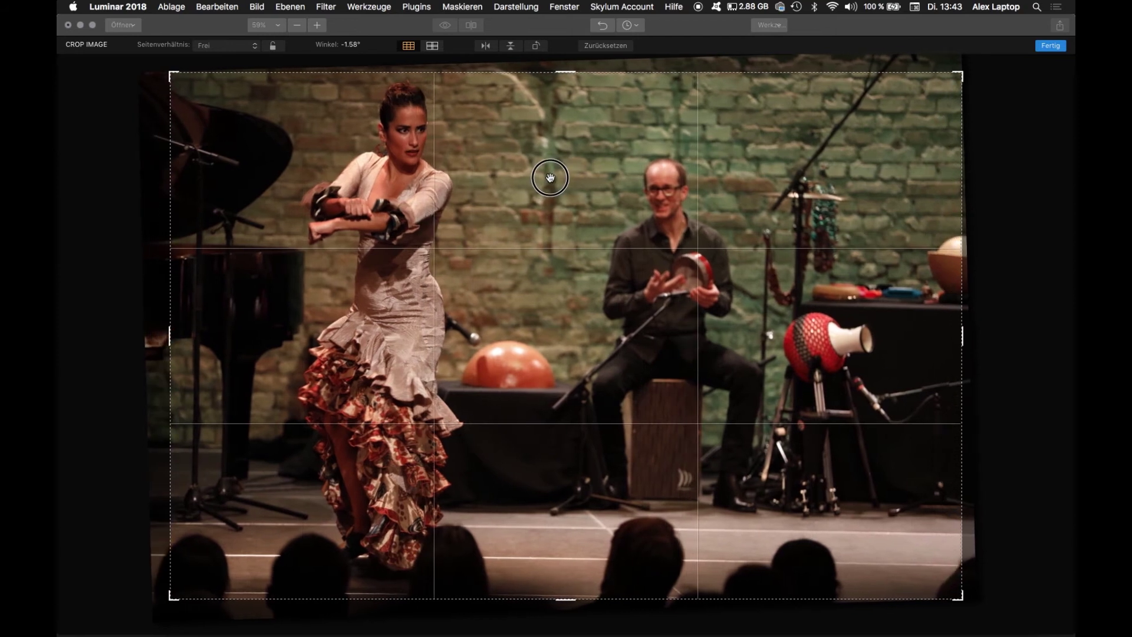
{"action": "left_click", "coordinate": [257, 47]}
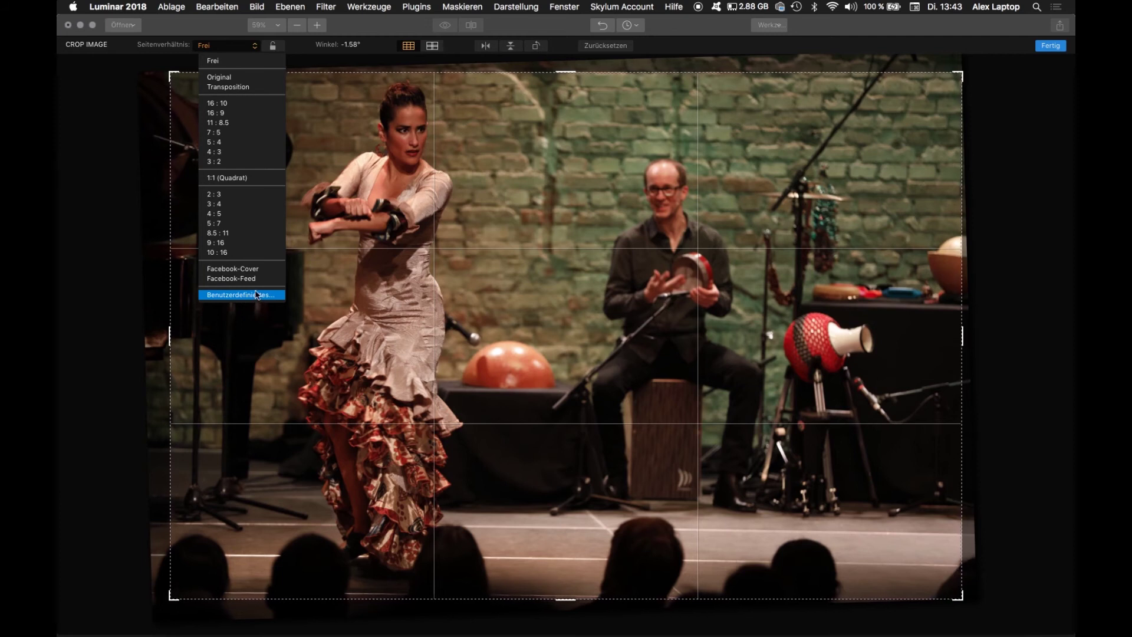
{"action": "left_click", "coordinate": [307, 50]}
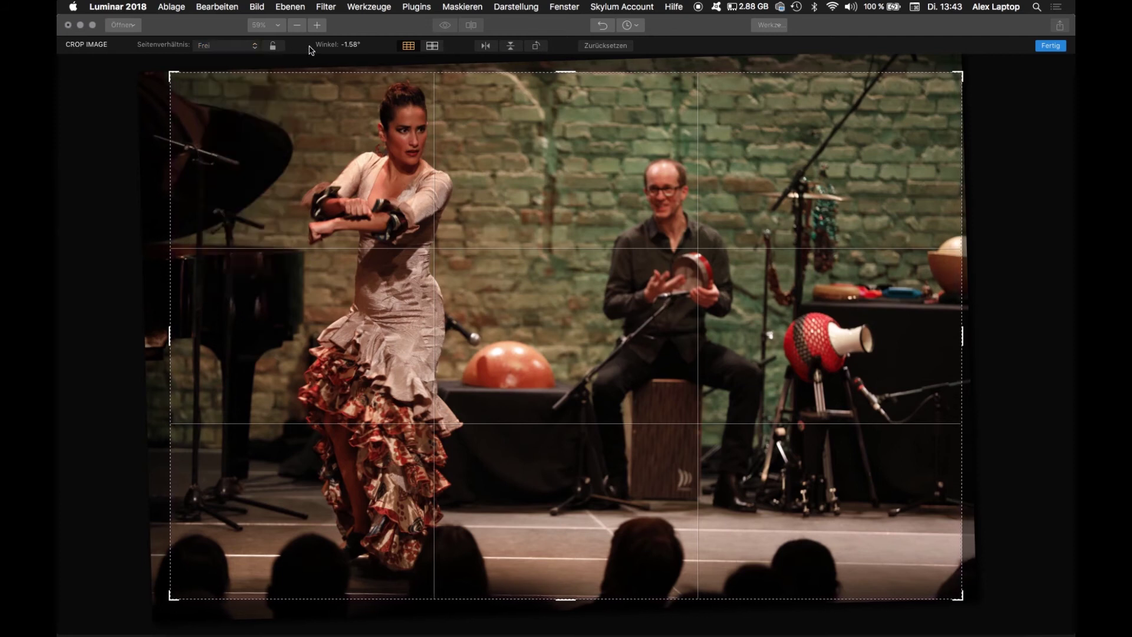
{"action": "left_click", "coordinate": [485, 46]}
{"action": "left_click", "coordinate": [485, 46]}
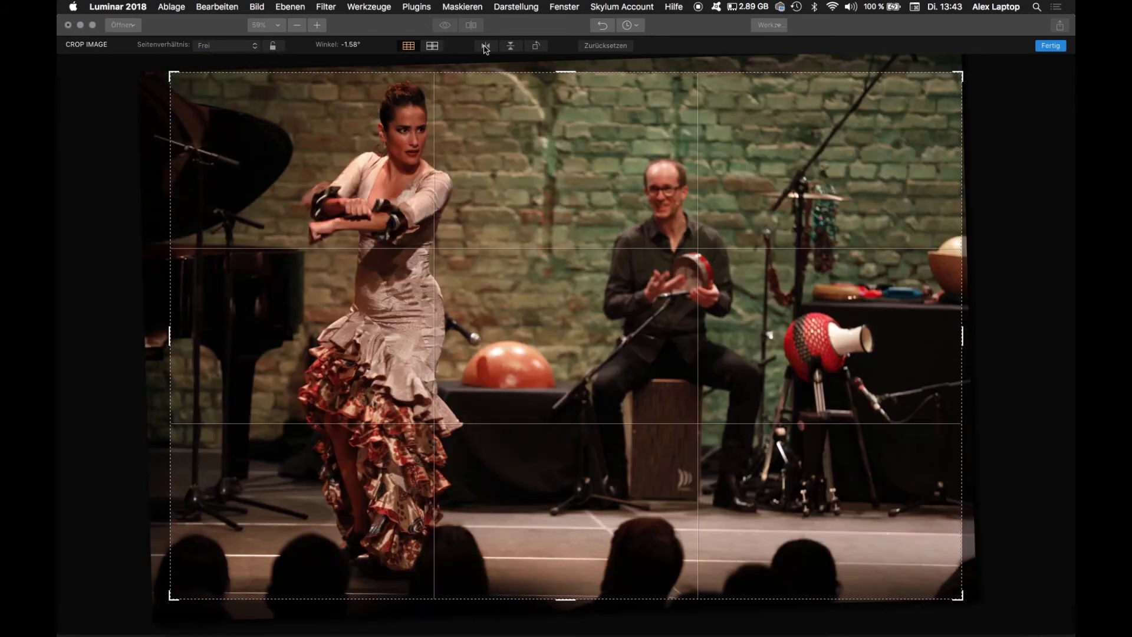
{"action": "left_click", "coordinate": [510, 46]}
{"action": "left_click", "coordinate": [1051, 47]}
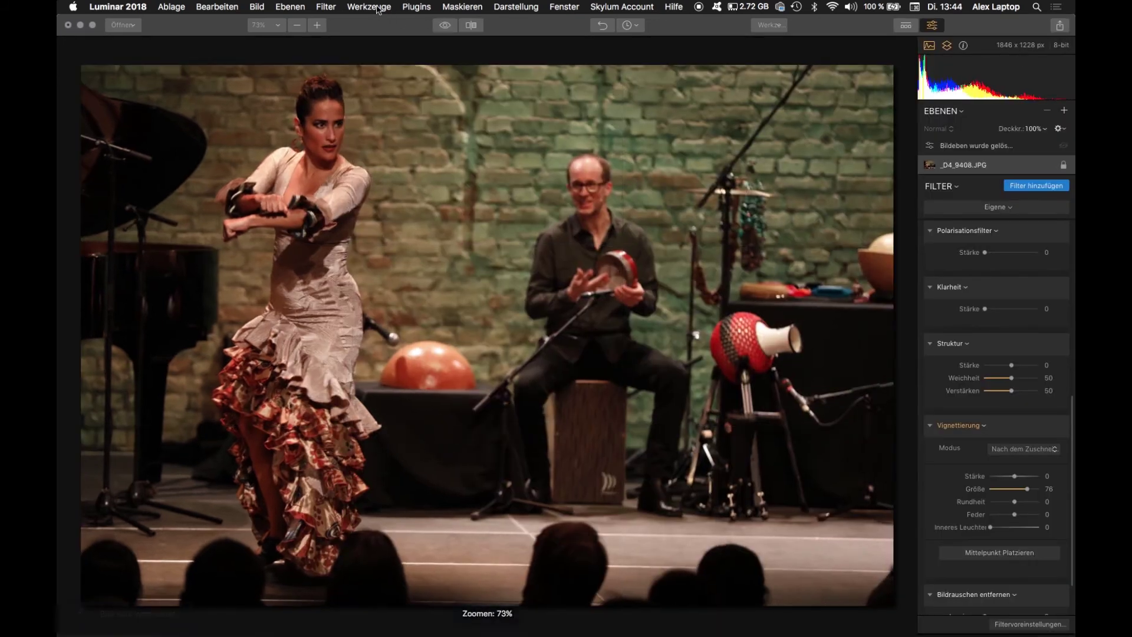
- Mask the upper microphone stand with the Radieren tool and apply the erasure
{"action": "left_click", "coordinate": [369, 7]}
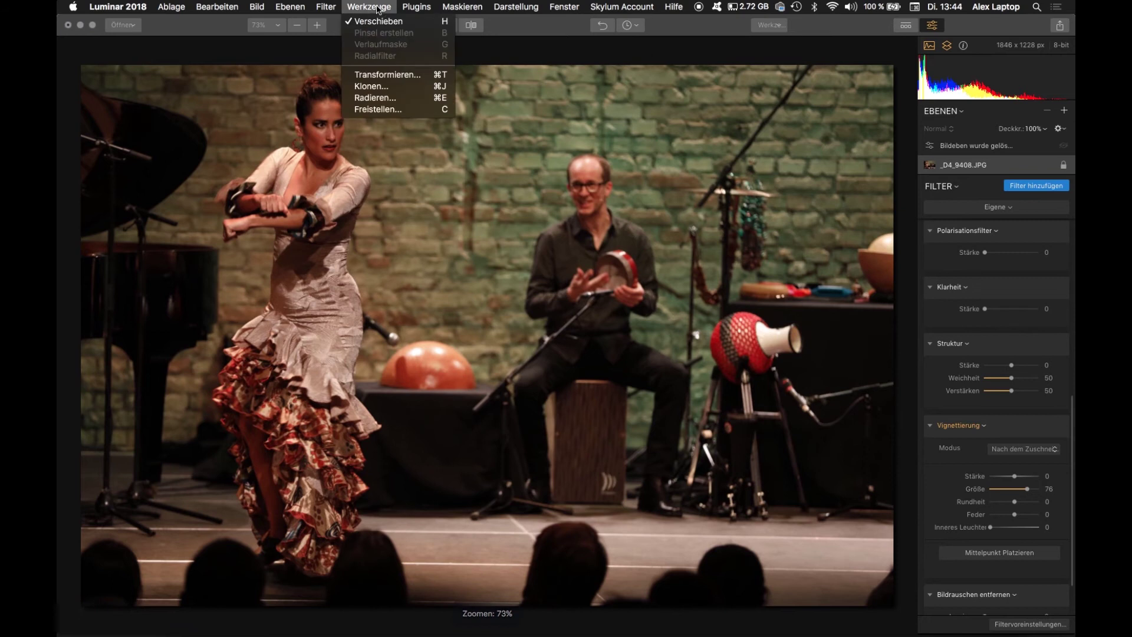
{"action": "left_click", "coordinate": [391, 97]}
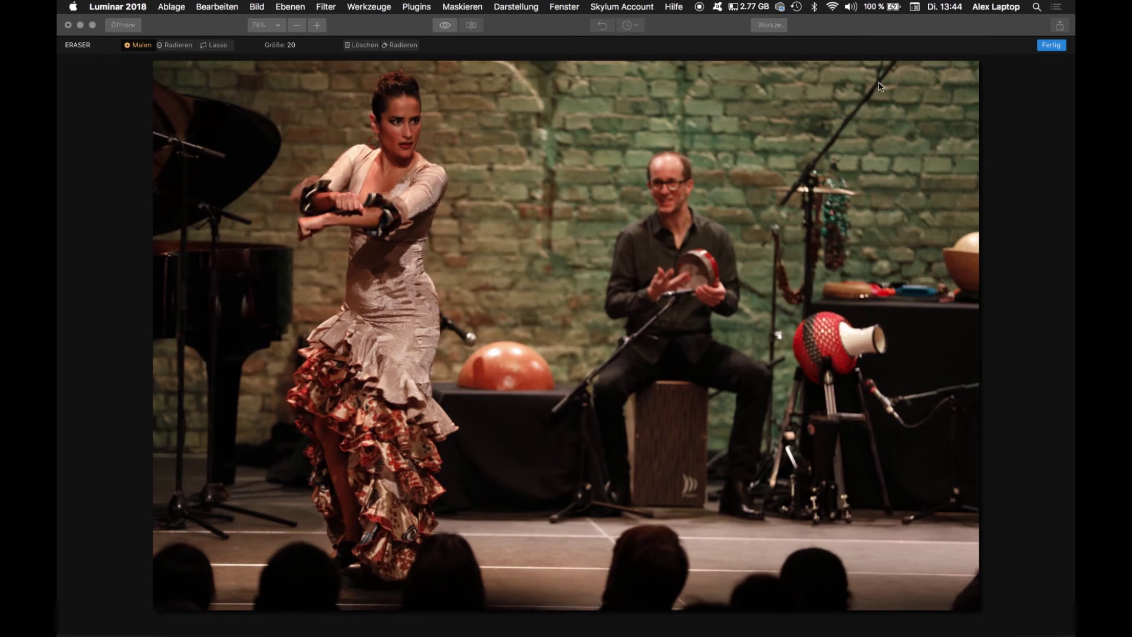
{"action": "left_click", "coordinate": [817, 158]}
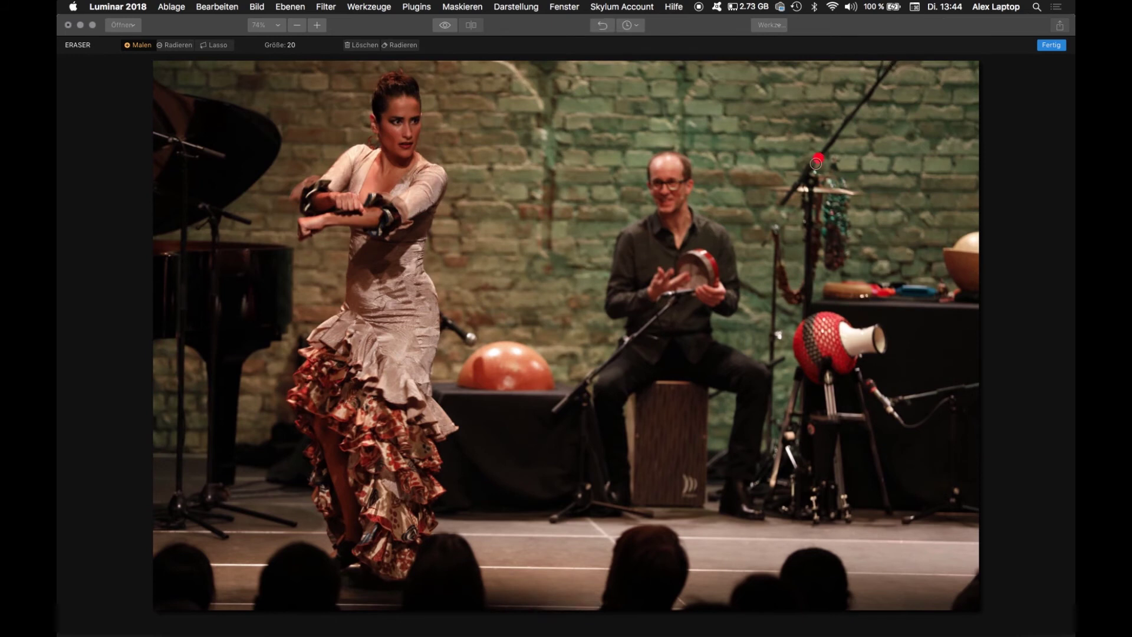
{"action": "mouse_move", "coordinate": [816, 161]}
{"action": "left_mouse_down"}
{"action": "mouse_move", "coordinate": [895, 61]}
{"action": "mouse_move", "coordinate": [865, 101]}
{"action": "left_mouse_up"}
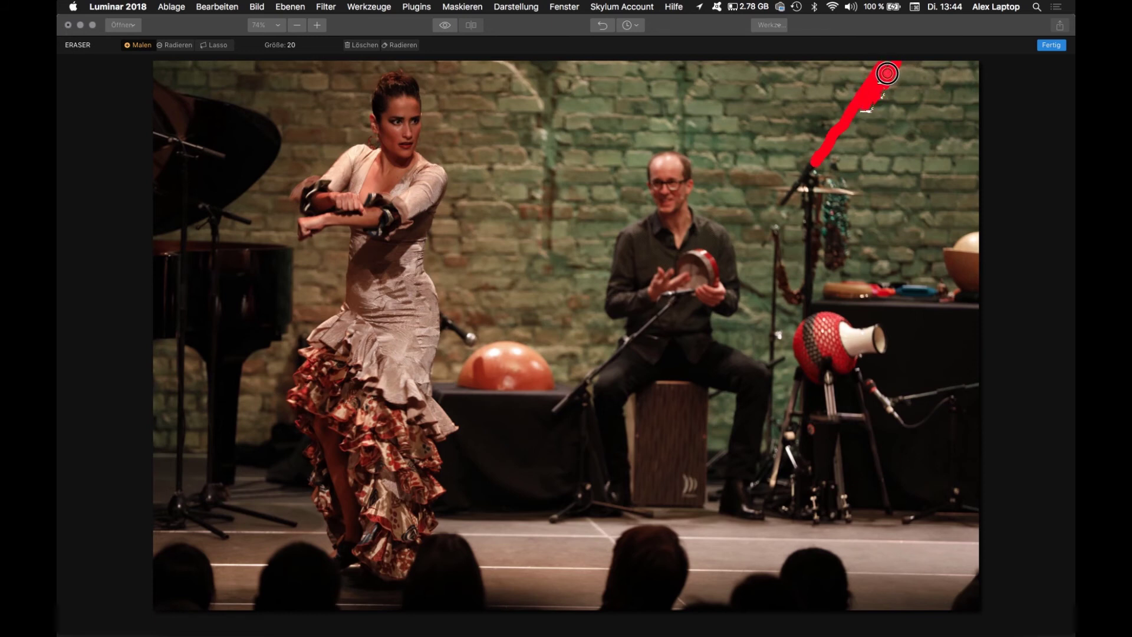
{"action": "left_click", "coordinate": [787, 200]}
{"action": "left_click", "coordinate": [1049, 48]}
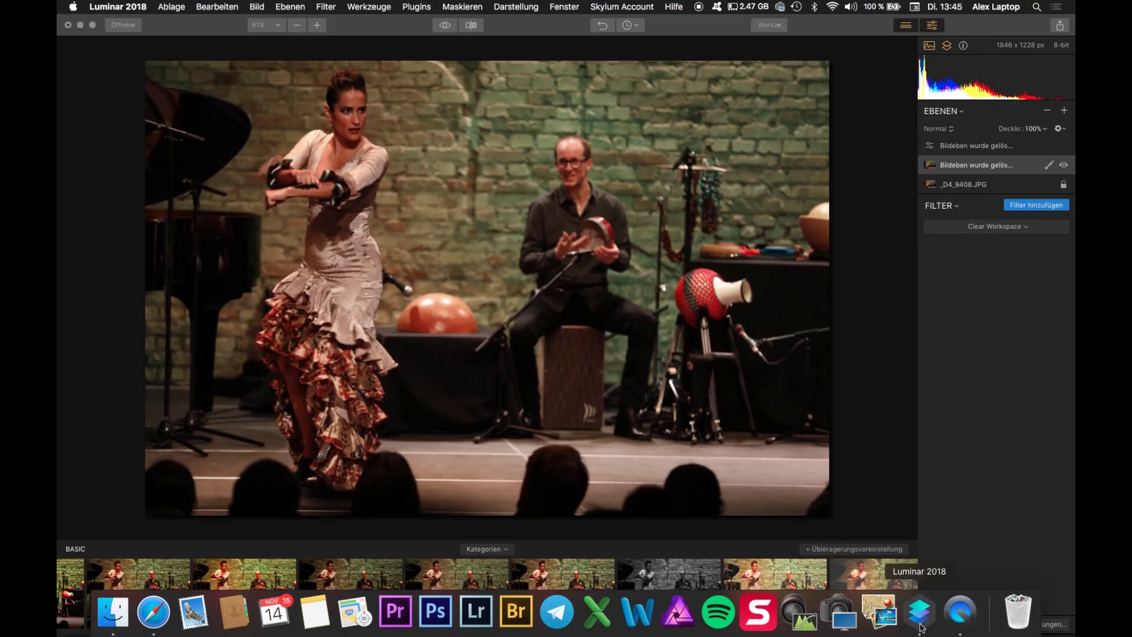
- Bring Safari forward on macphun.com's Luminar 2018 page, dismissing the plugin list
{"action": "left_click", "coordinate": [158, 616]}
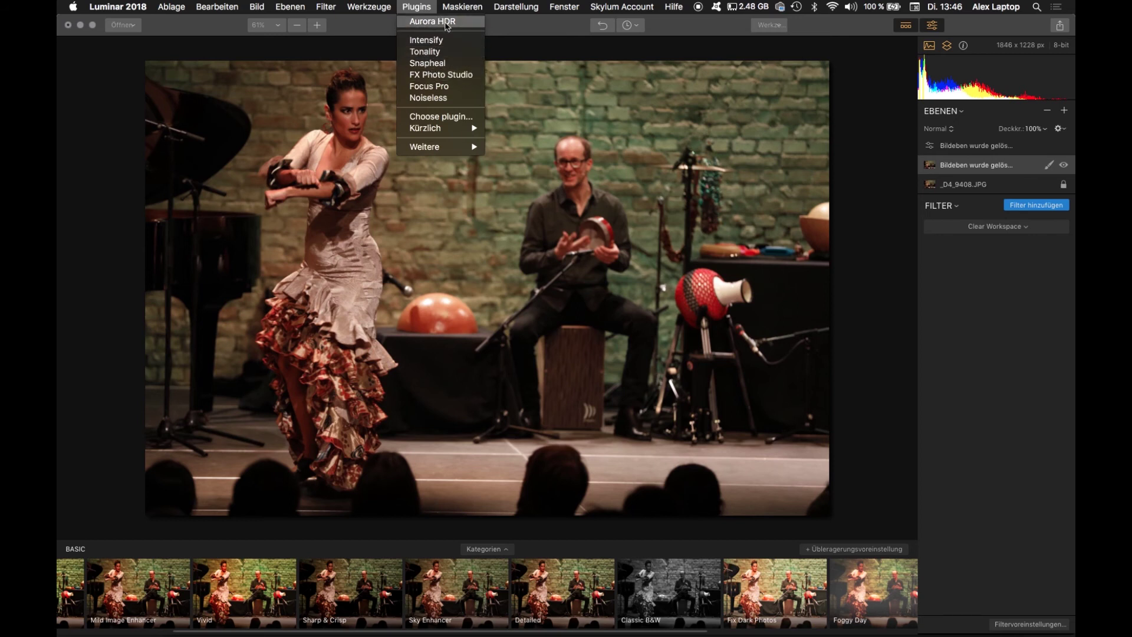
{"action": "left_click", "coordinate": [607, 214]}
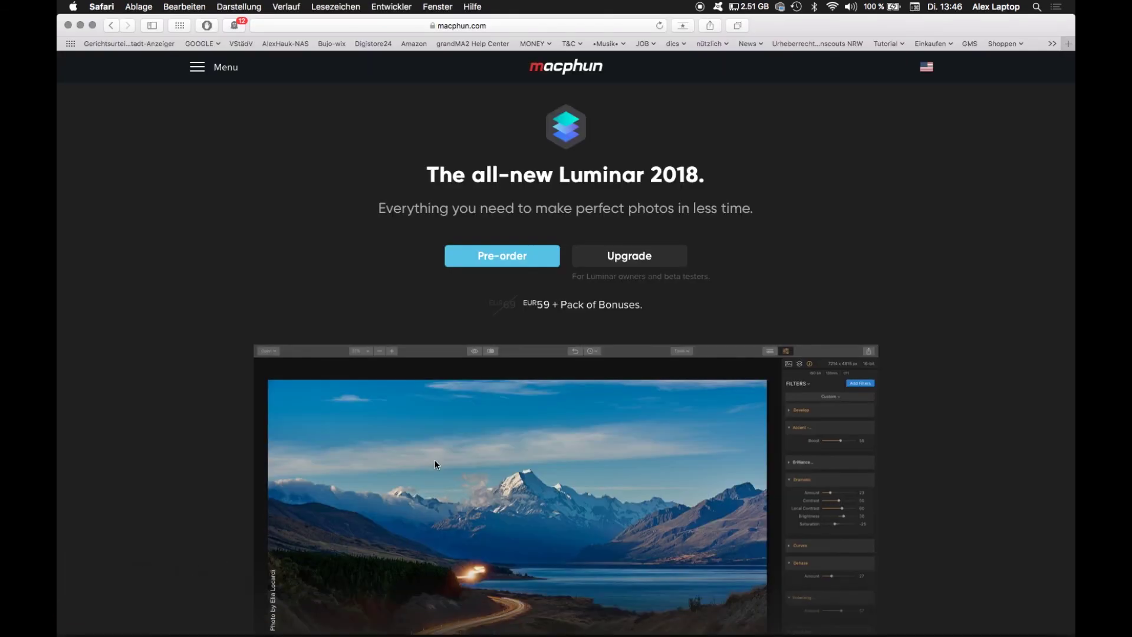
- Scroll down the macphun Luminar page and set the Sun Rays demo slider to 0
{"action": "scroll", "coordinate": [434, 460], "scroll_direction": "down", "scroll_amount": 5}
{"action": "scroll", "coordinate": [435, 462], "scroll_direction": "down", "scroll_amount": 5}
{"action": "scroll", "coordinate": [435, 463], "scroll_direction": "down", "scroll_amount": 5}
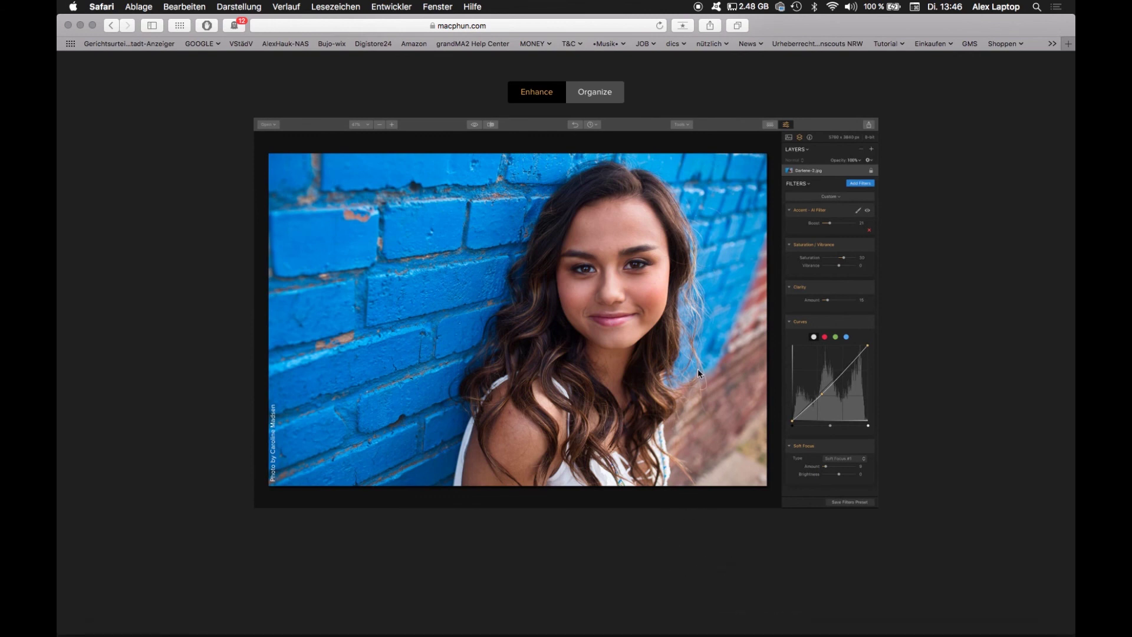
{"action": "scroll", "coordinate": [698, 369], "scroll_direction": "up", "scroll_amount": 10}
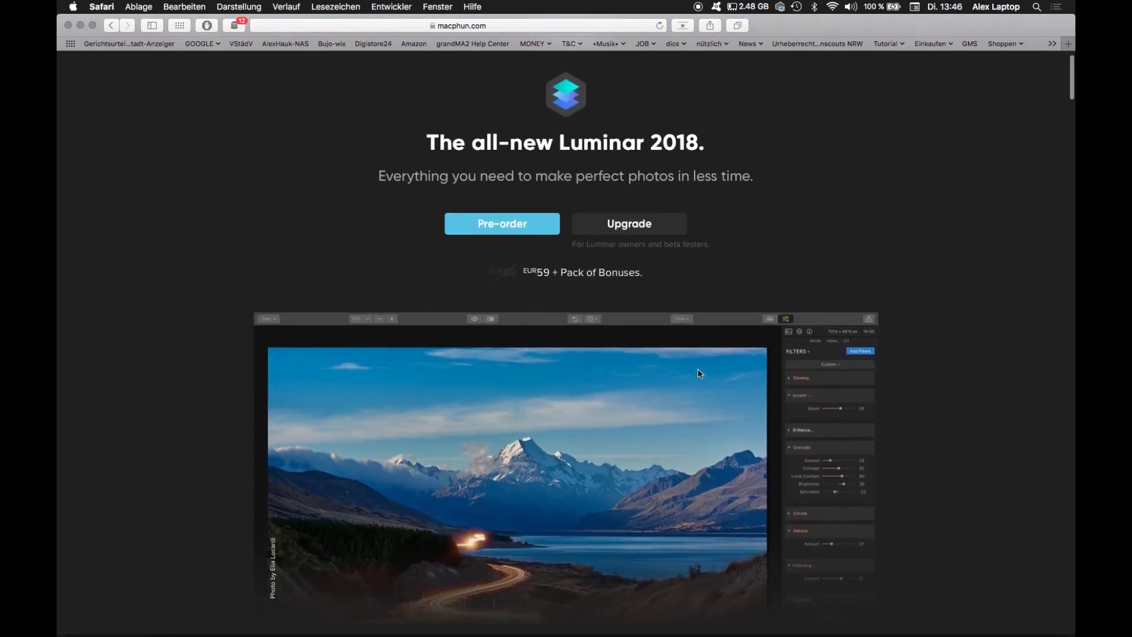
{"action": "scroll", "coordinate": [698, 369], "scroll_direction": "down", "scroll_amount": 4}
{"action": "scroll", "coordinate": [698, 369], "scroll_direction": "down", "scroll_amount": 3}
{"action": "scroll", "coordinate": [698, 369], "scroll_direction": "down", "scroll_amount": 3}
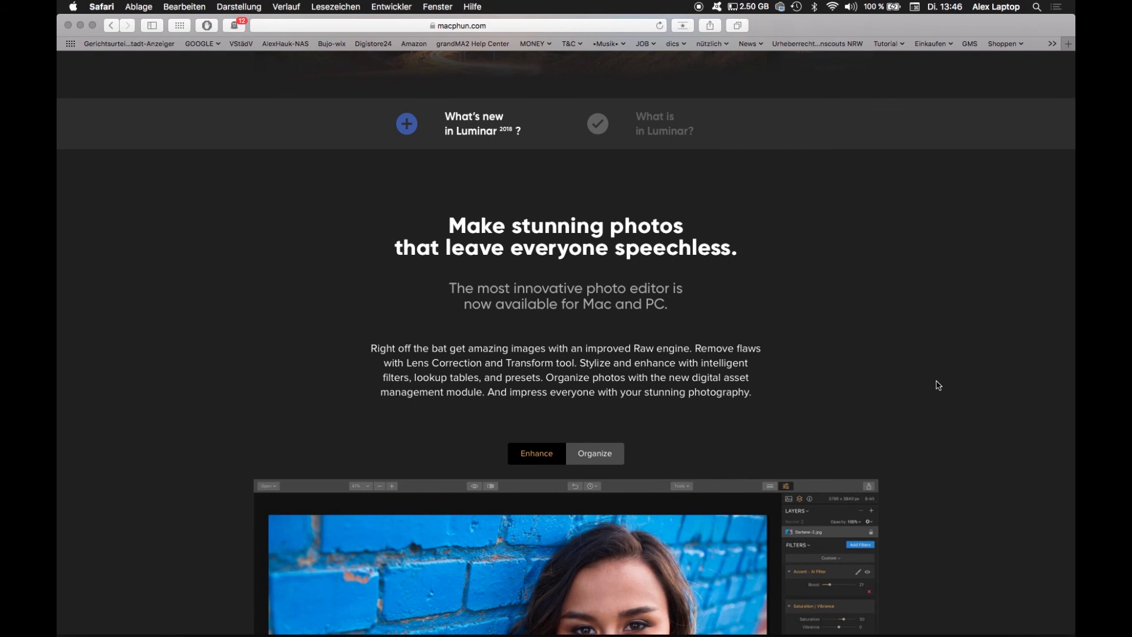
{"action": "scroll", "coordinate": [938, 385], "scroll_direction": "down", "scroll_amount": 5}
{"action": "scroll", "coordinate": [595, 517], "scroll_direction": "down", "scroll_amount": 10}
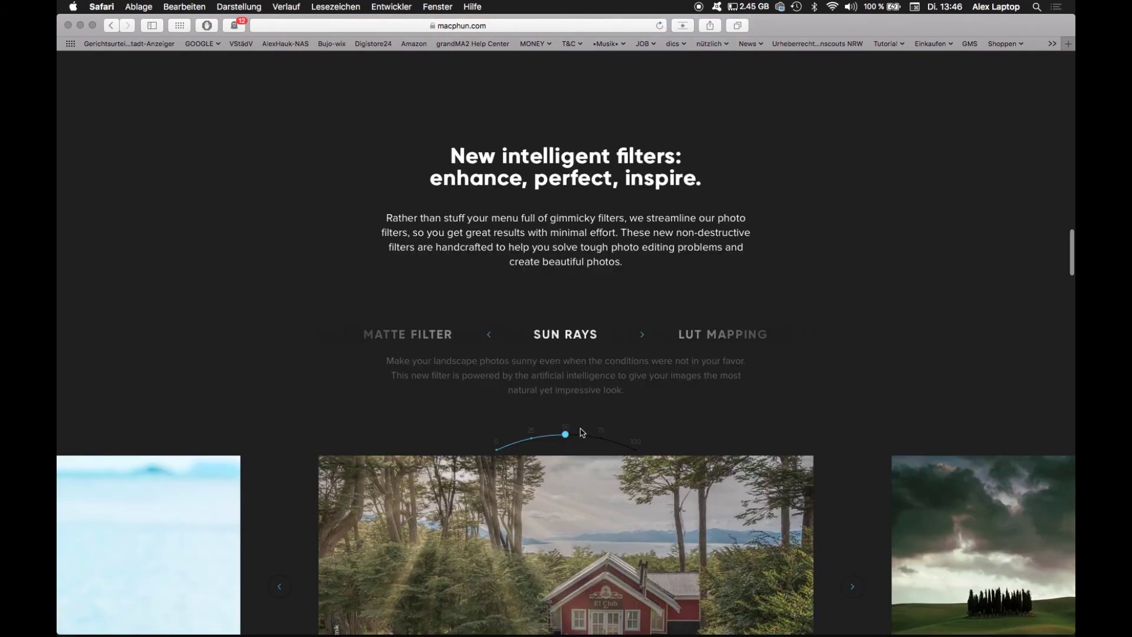
{"action": "left_click_drag", "start_coordinate": [565, 435], "coordinate": [504, 448]}
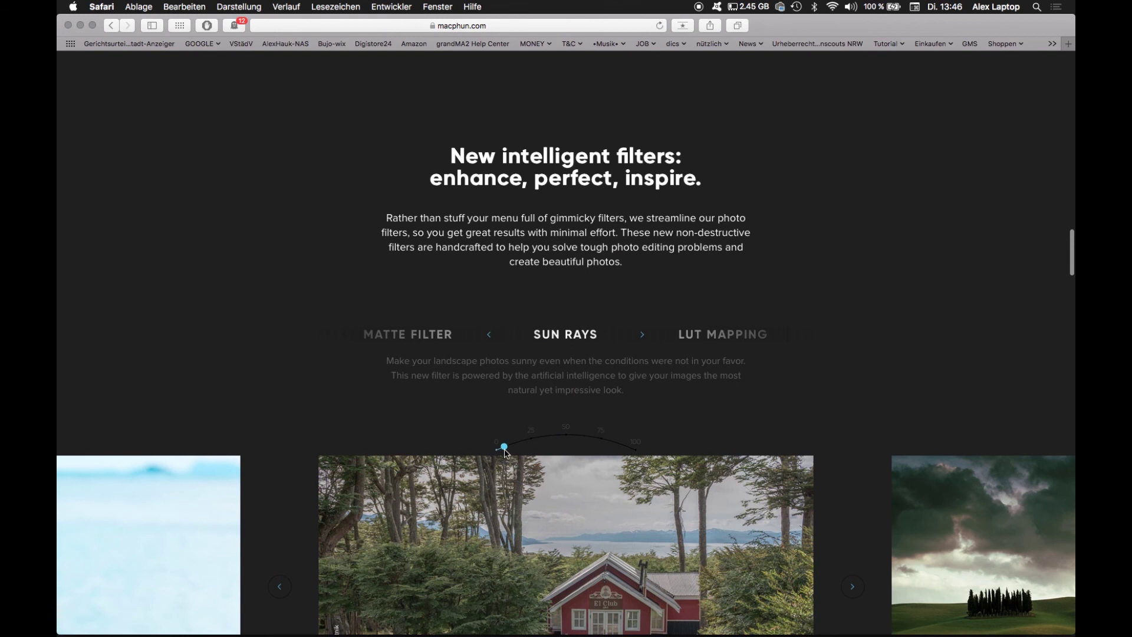
- Keep scrolling down to the Performance BOOST section
{"action": "scroll", "coordinate": [643, 508], "scroll_direction": "down", "scroll_amount": 2}
{"action": "scroll", "coordinate": [642, 508], "scroll_direction": "down", "scroll_amount": 3}
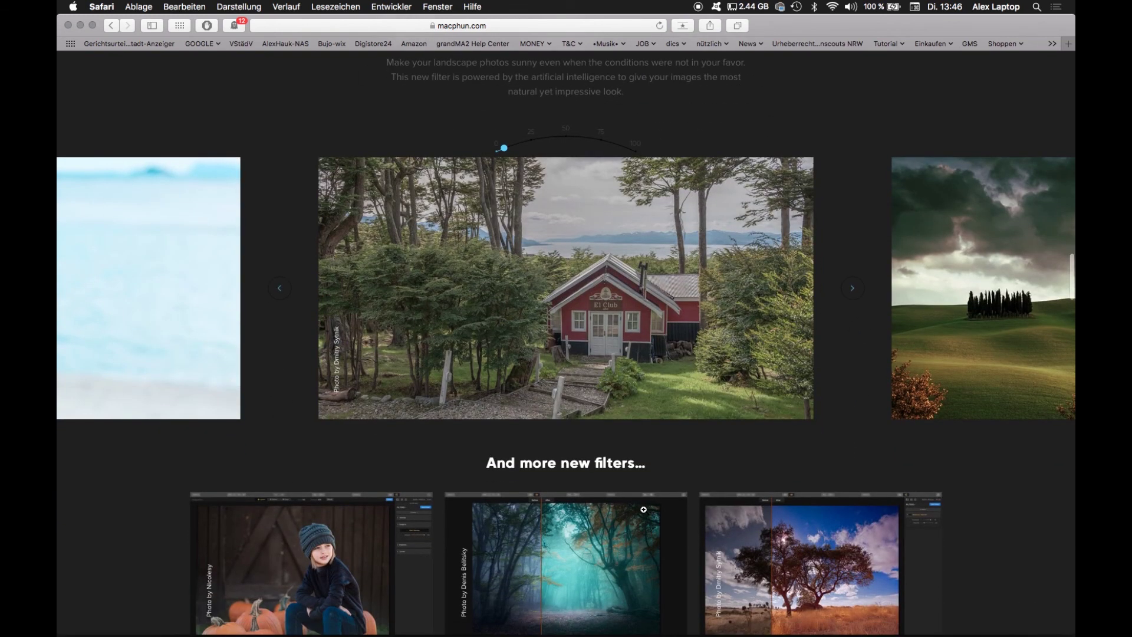
{"action": "scroll", "coordinate": [642, 508], "scroll_direction": "down", "scroll_amount": 4}
{"action": "scroll", "coordinate": [643, 508], "scroll_direction": "down", "scroll_amount": 3}
{"action": "scroll", "coordinate": [643, 508], "scroll_direction": "down", "scroll_amount": 1}
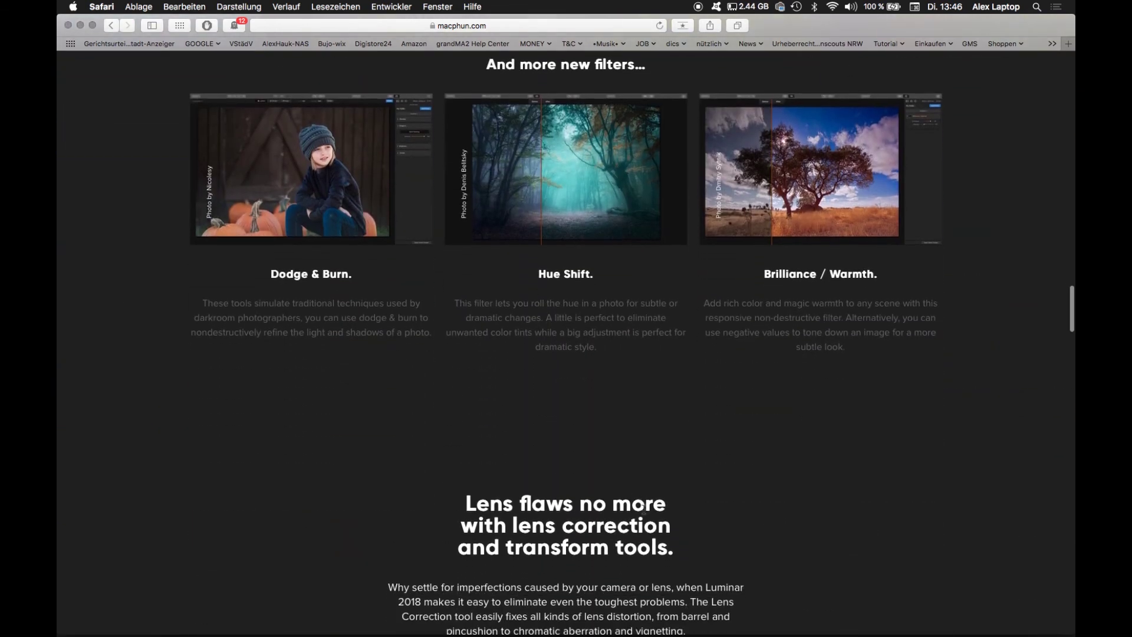
{"action": "scroll", "coordinate": [643, 509], "scroll_direction": "down", "scroll_amount": 4}
{"action": "scroll", "coordinate": [643, 509], "scroll_direction": "down", "scroll_amount": 5}
{"action": "scroll", "coordinate": [644, 508], "scroll_direction": "down", "scroll_amount": 3}
{"action": "scroll", "coordinate": [644, 508], "scroll_direction": "down", "scroll_amount": 4}
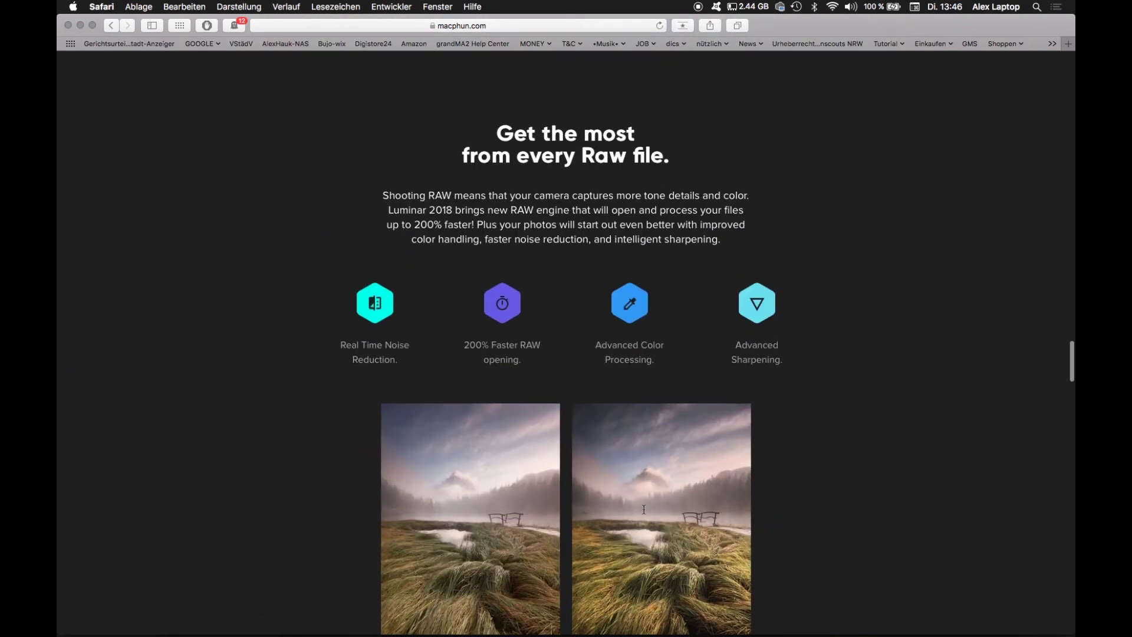
{"action": "scroll", "coordinate": [644, 512], "scroll_direction": "down", "scroll_amount": 4}
{"action": "scroll", "coordinate": [643, 512], "scroll_direction": "down", "scroll_amount": 1}
{"action": "scroll", "coordinate": [643, 511], "scroll_direction": "down", "scroll_amount": 5}
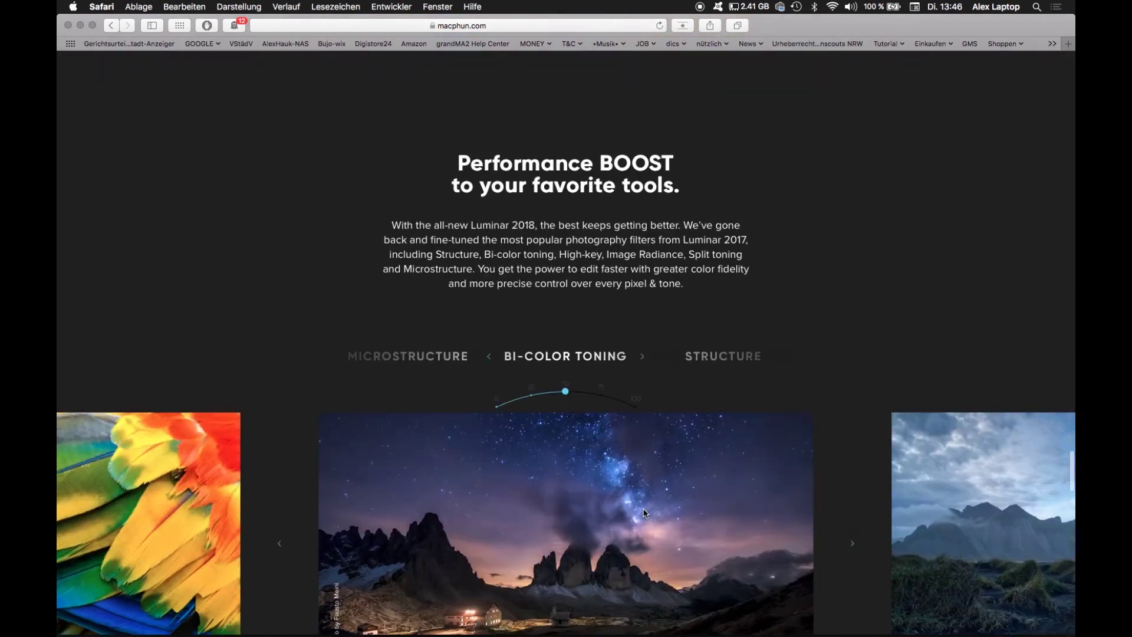